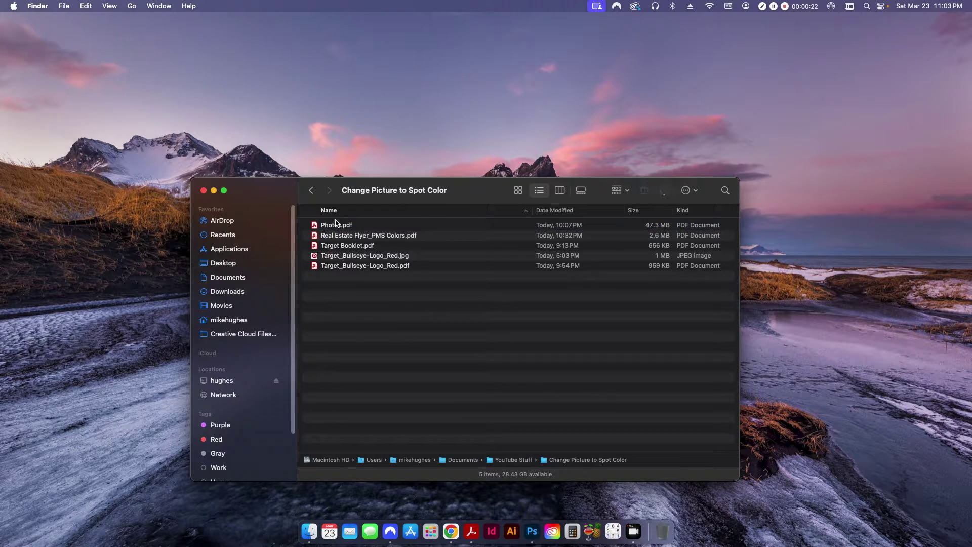
# Open Photos.pdf and look through its photo pages, returning to the first page
pyautogui.scroll(-5, 658, 374)
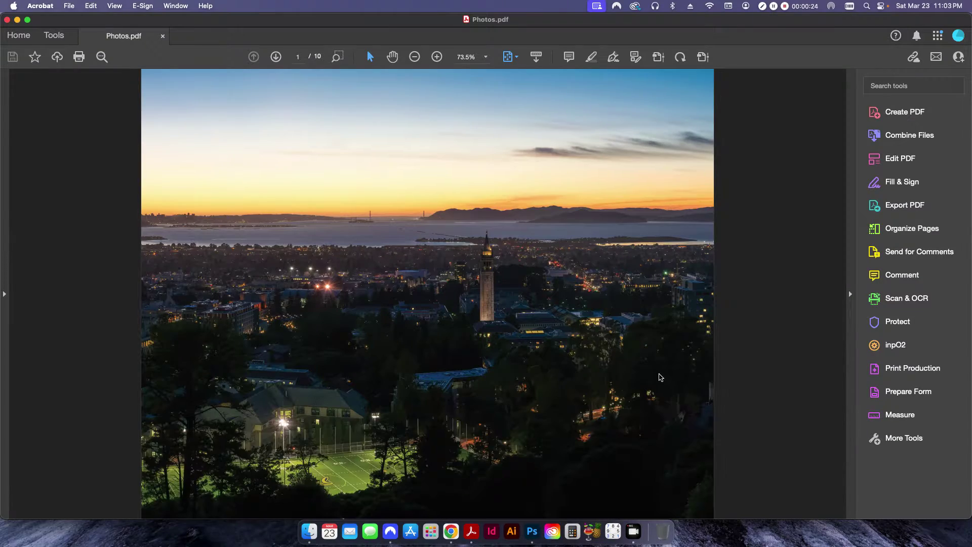
pyautogui.scroll(-6, 659, 374)
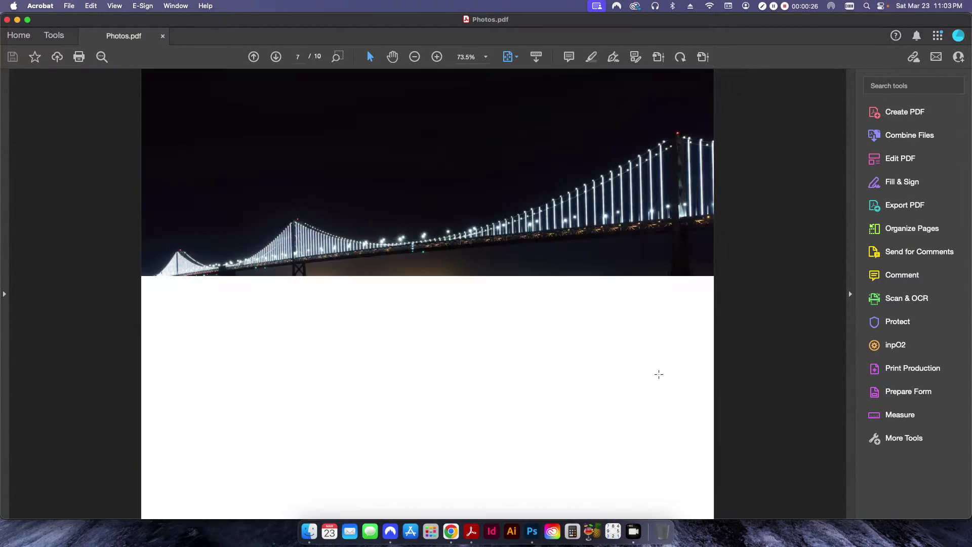
pyautogui.scroll(6, 659, 374)
pyautogui.scroll(6, 660, 375)
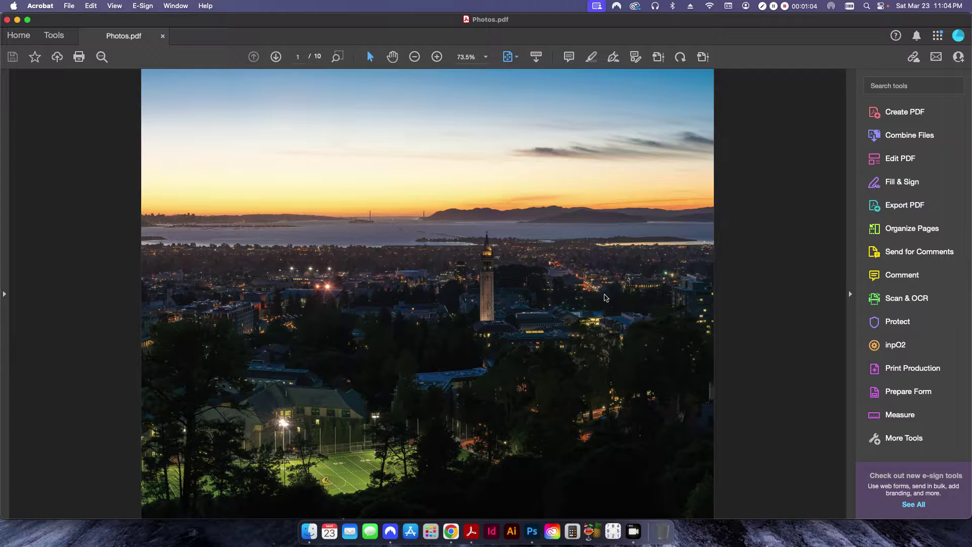
# Convert the city photo on page 1 to the Dot Gain 15% profile through its Edit Object color properties
pyautogui.click(887, 369)
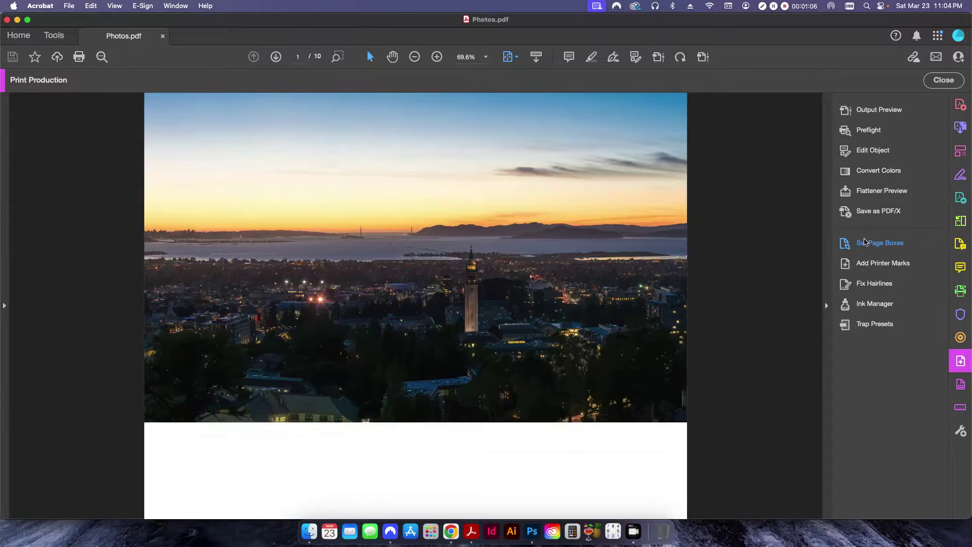
pyautogui.click(867, 150)
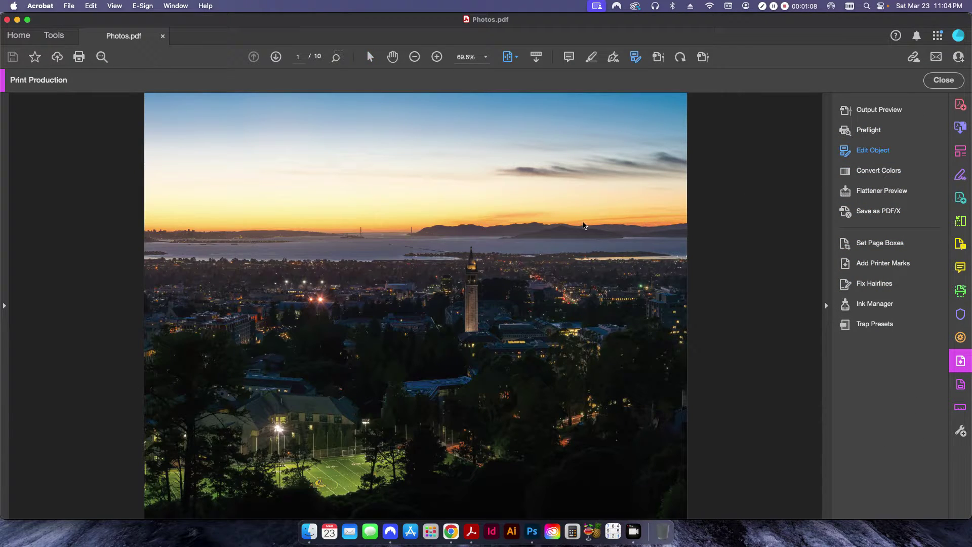
pyautogui.rightClick(405, 234)
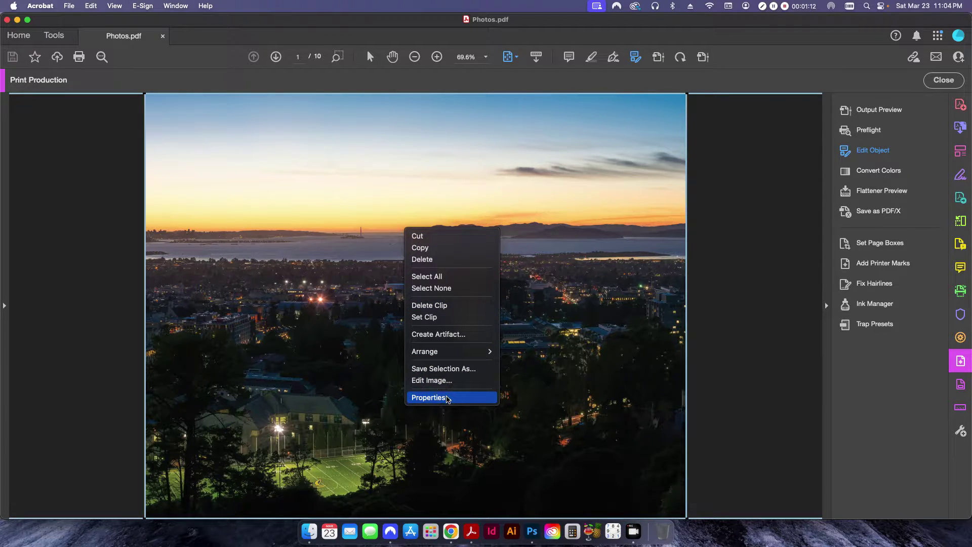
pyautogui.click(593, 318)
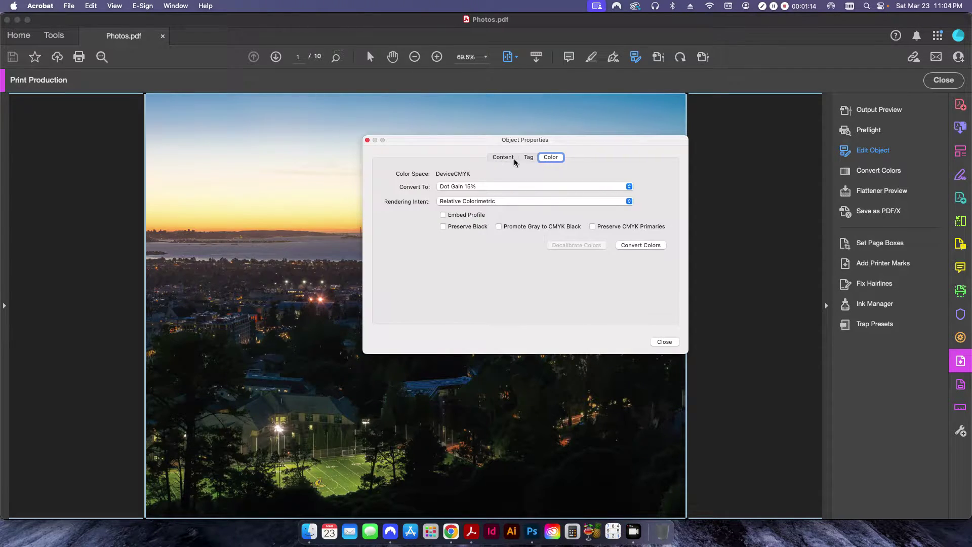
pyautogui.click(459, 187)
pyautogui.scroll(5, 497, 192)
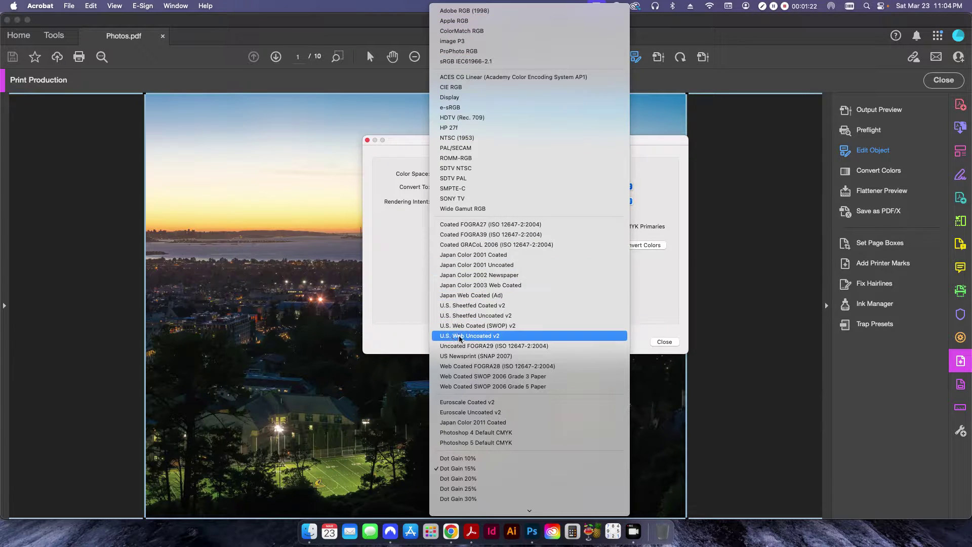
pyautogui.scroll(-2, 484, 349)
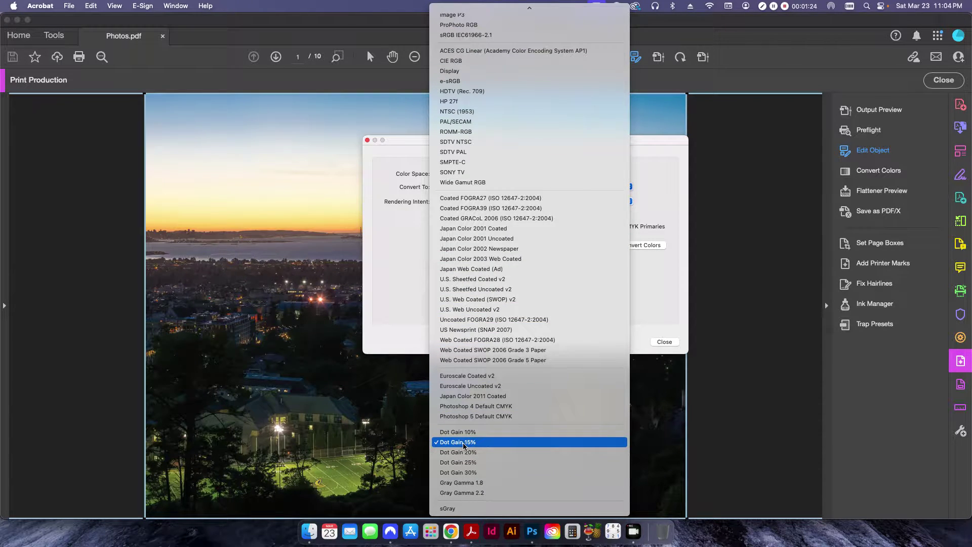
pyautogui.click(383, 292)
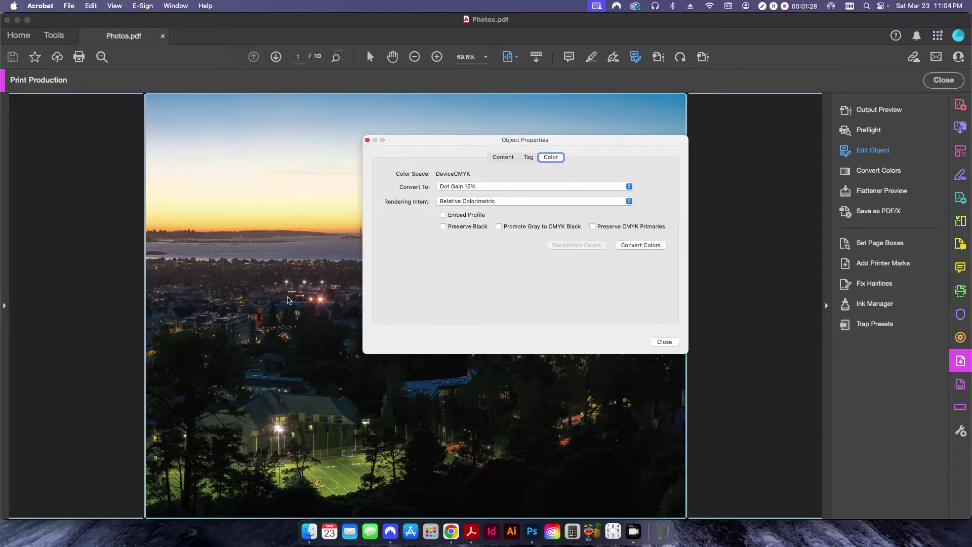
pyautogui.click(640, 245)
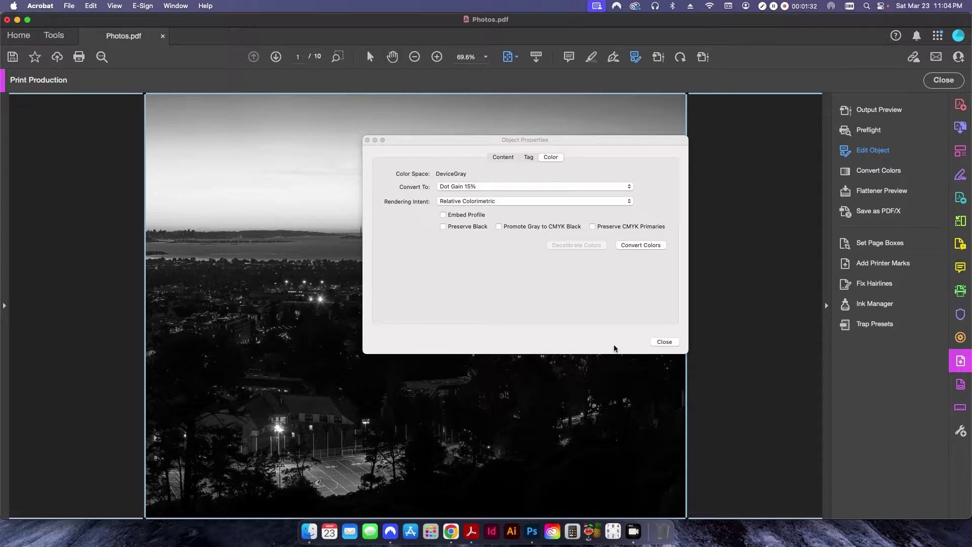
pyautogui.click(666, 340)
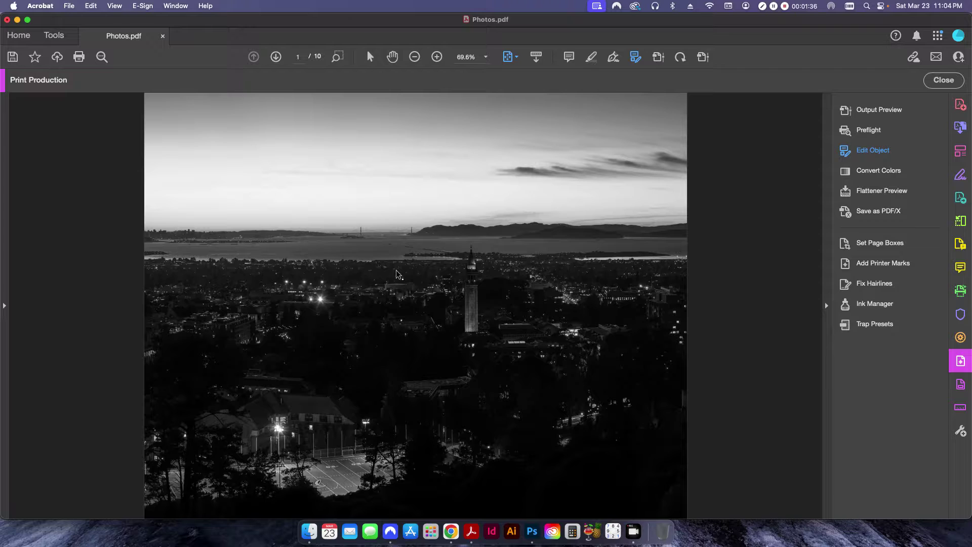
# Check the converted photo's Process Black separation in Output Preview by hiding and showing that plate
pyautogui.click(704, 56)
pyautogui.click(639, 334)
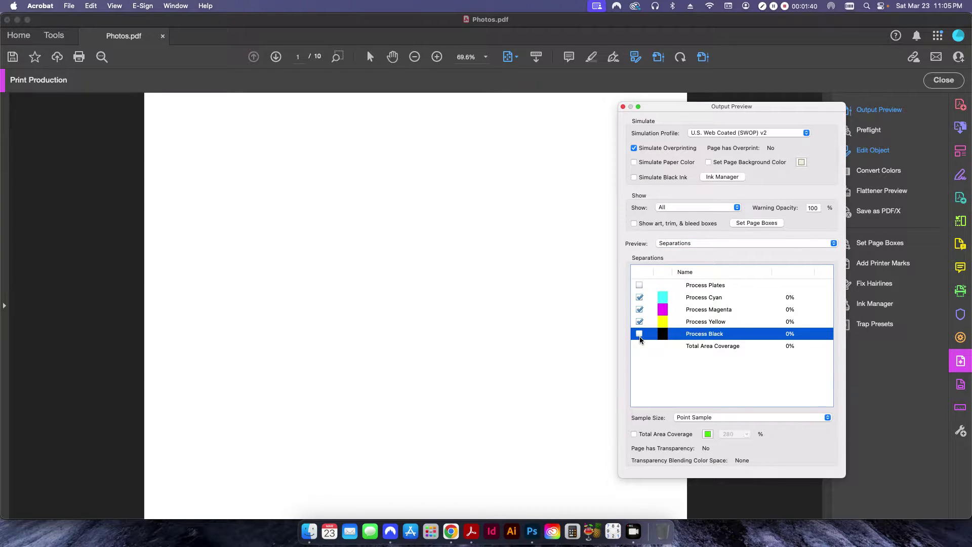
pyautogui.click(640, 334)
pyautogui.click(623, 107)
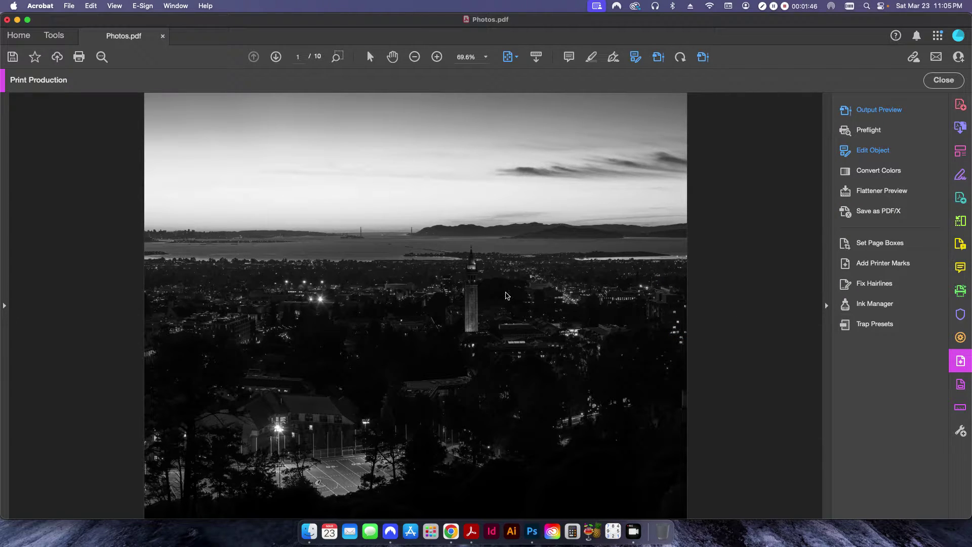
# Close Photos.pdf without saving the changes and reopen the original file
pyautogui.click(7, 20)
pyautogui.click(510, 226)
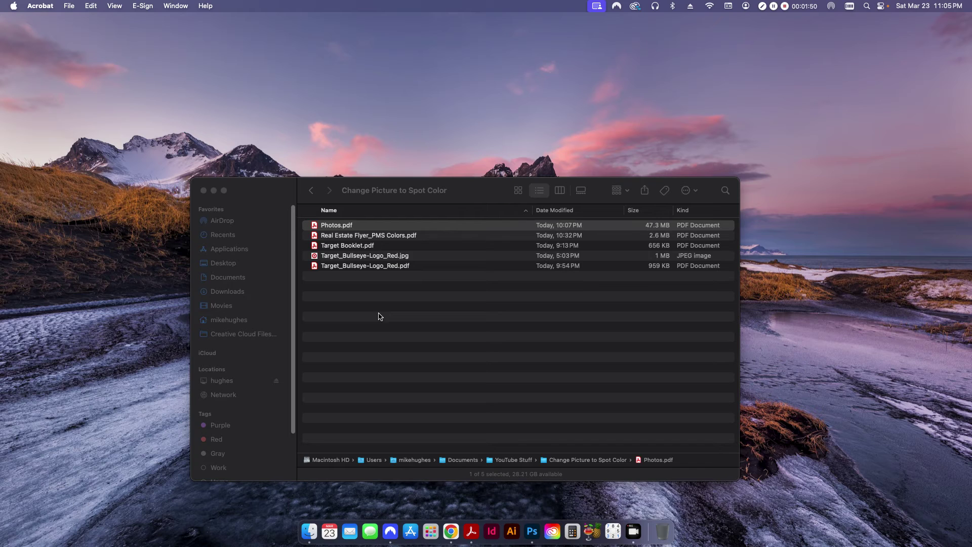
pyautogui.click(342, 226)
pyautogui.doubleClick(342, 226)
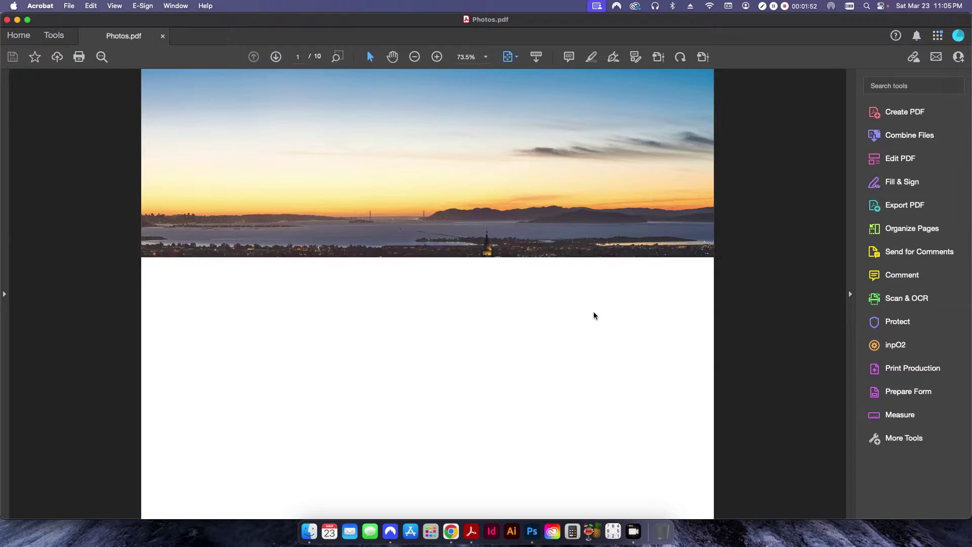
# Analyze and fix the whole document with the Preflight profile "Convert to grayscale"
pyautogui.click(878, 368)
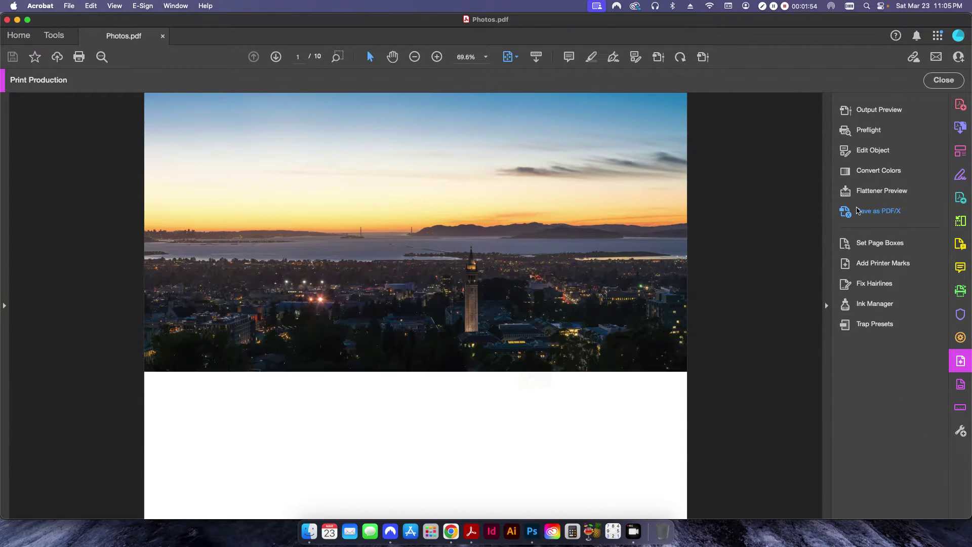
pyautogui.click(868, 130)
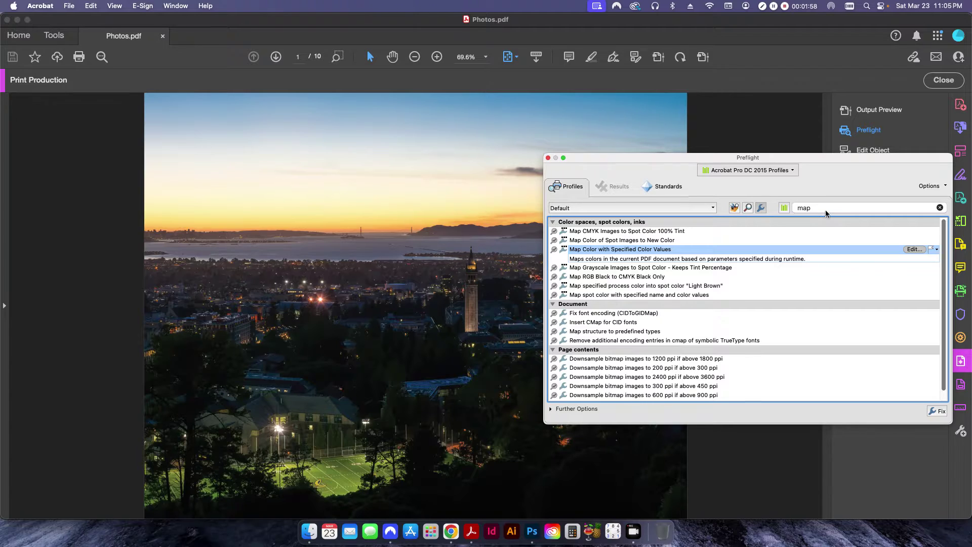
pyautogui.click(734, 207)
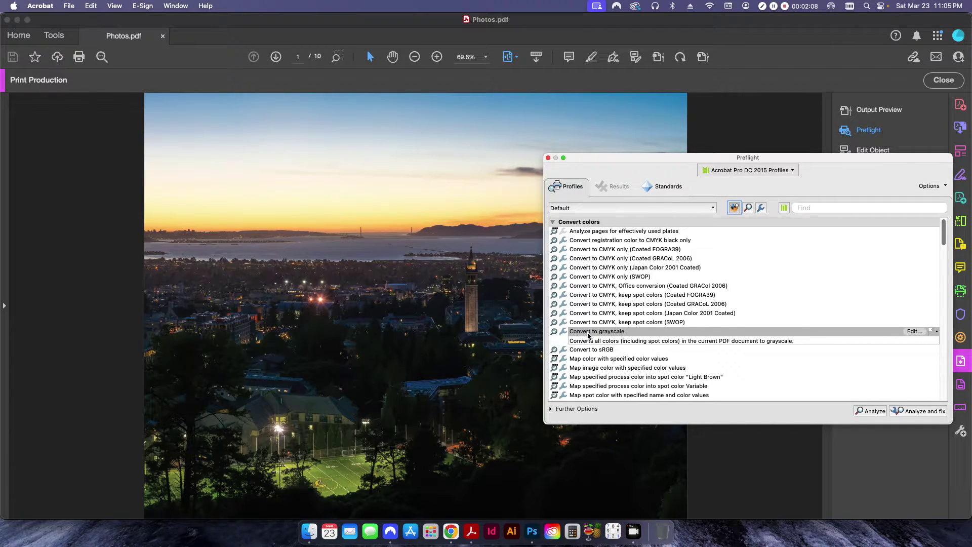
pyautogui.click(911, 412)
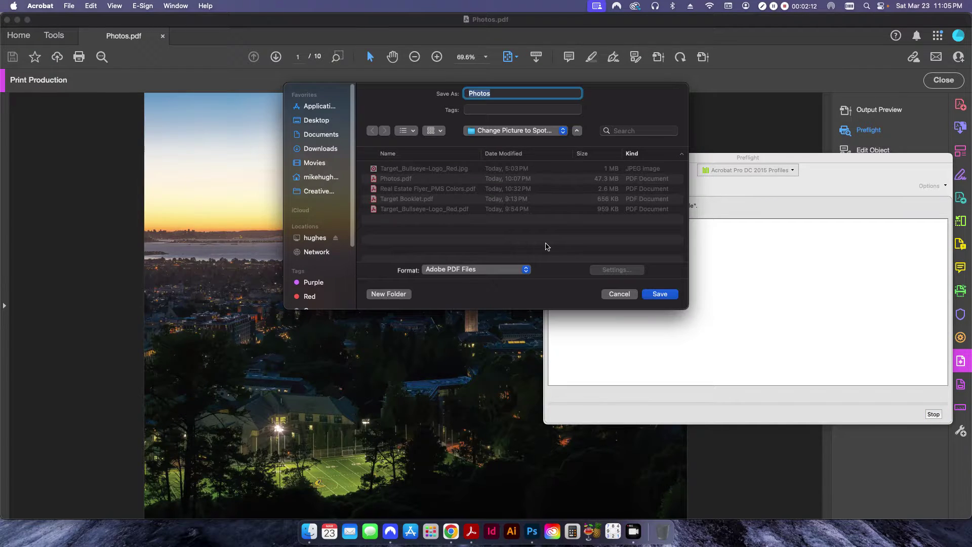
# Save the converted document as Photos_Grayscale and look over its pages
pyautogui.press('Right')
pyautogui.write('_Grayscale')
pyautogui.press('Return')
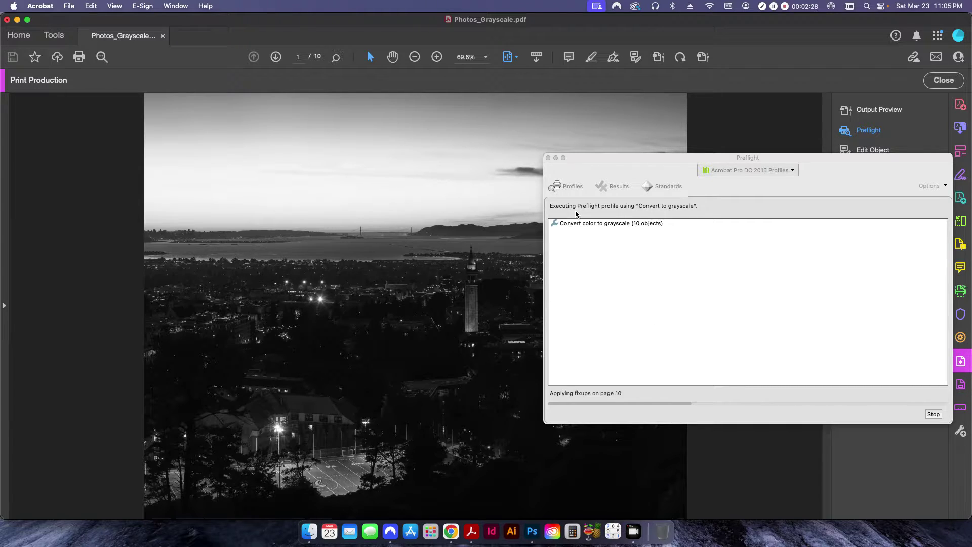
pyautogui.click(549, 160)
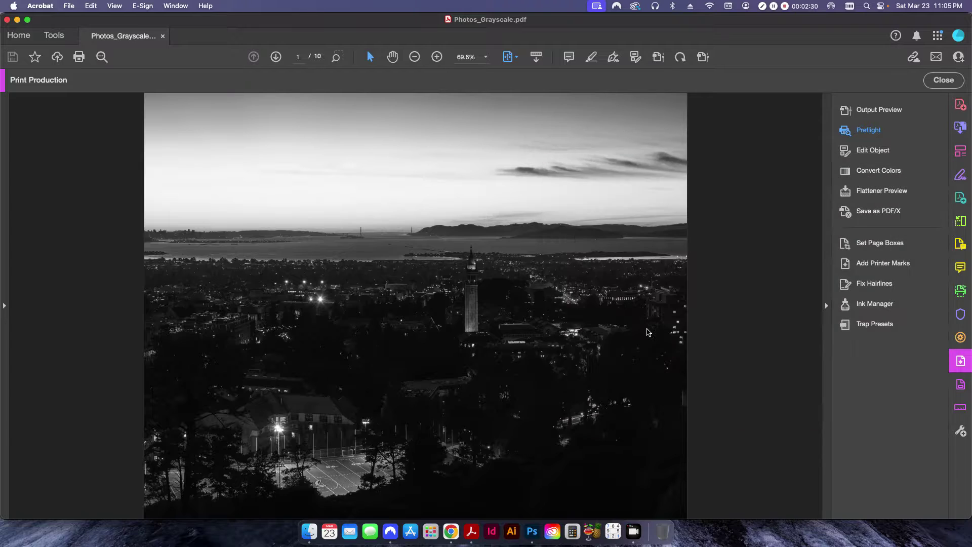
pyautogui.scroll(-5, 646, 329)
pyautogui.scroll(5, 647, 330)
# Search the Preflight fixups for "map" and open "Map Grayscale Images to Spot Color - Keeps Tint Percentage" for editing
pyautogui.click(867, 131)
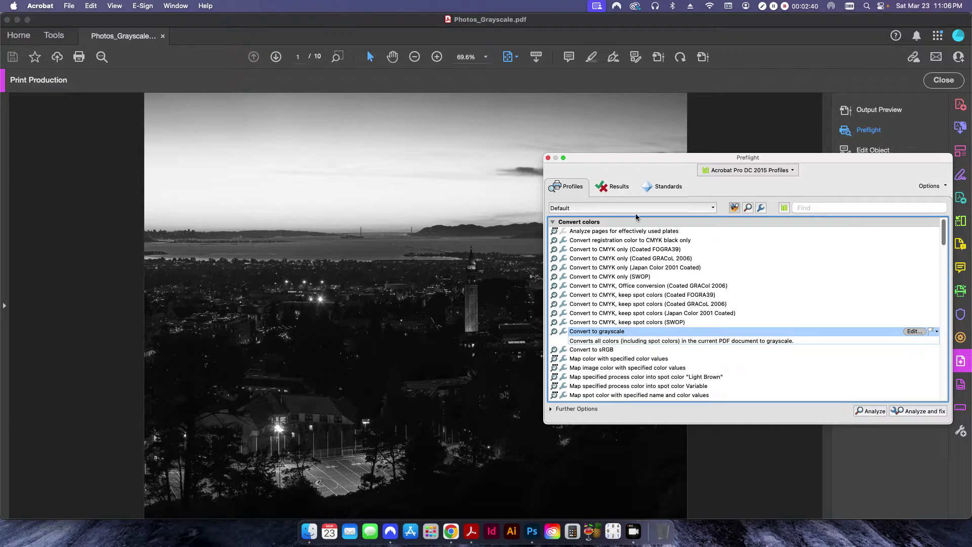
pyautogui.write('map')
pyautogui.click(761, 207)
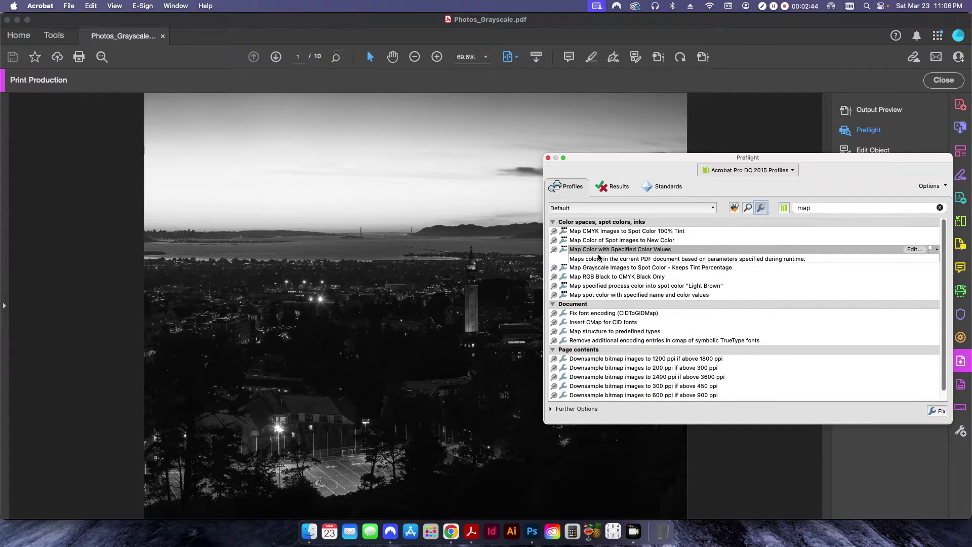
pyautogui.click(583, 268)
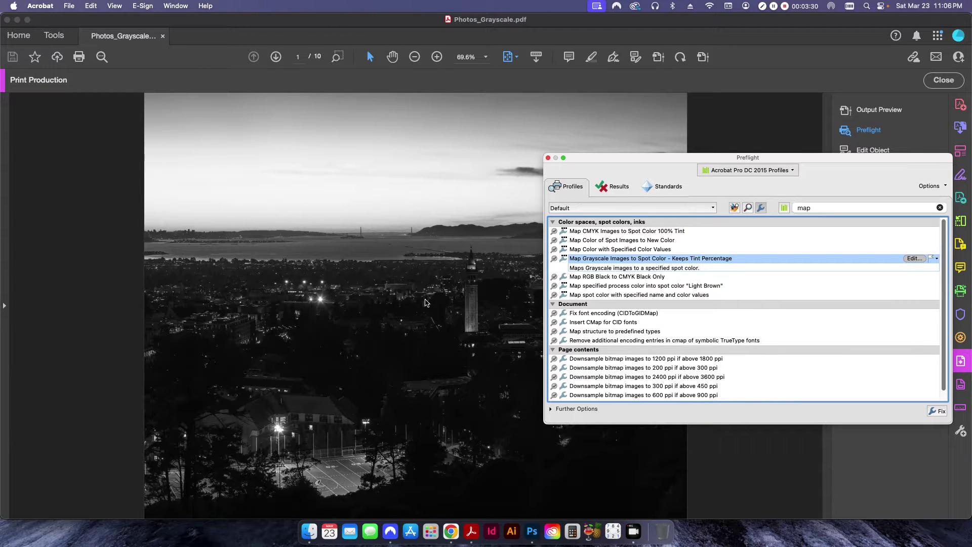
pyautogui.click(913, 259)
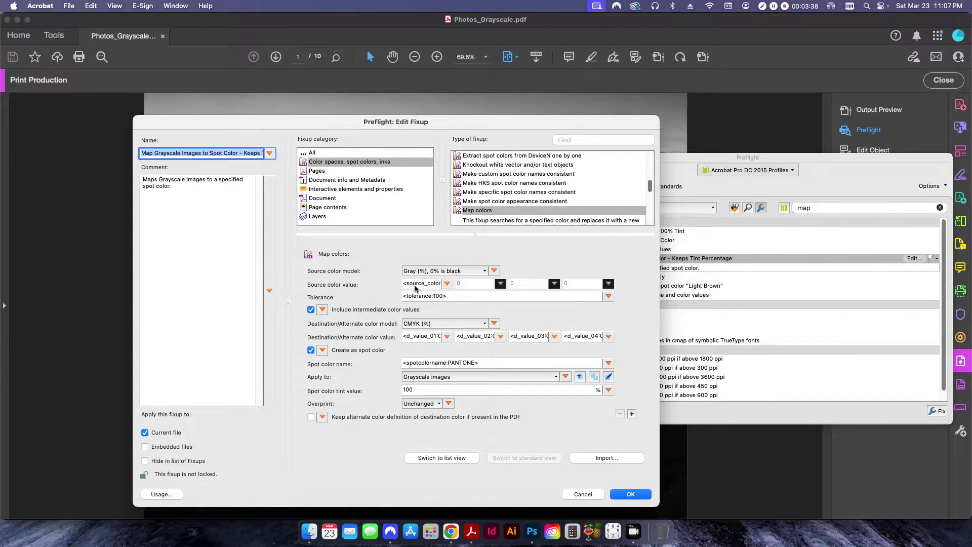
# Examine the source color value variable of the Map colors fixup and leave its definition without editing
pyautogui.click(446, 283)
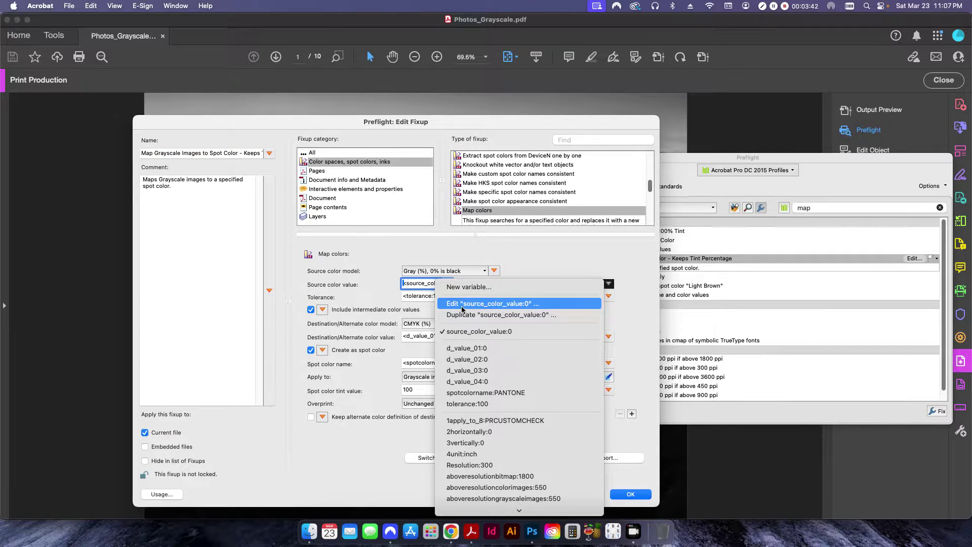
pyautogui.click(462, 303)
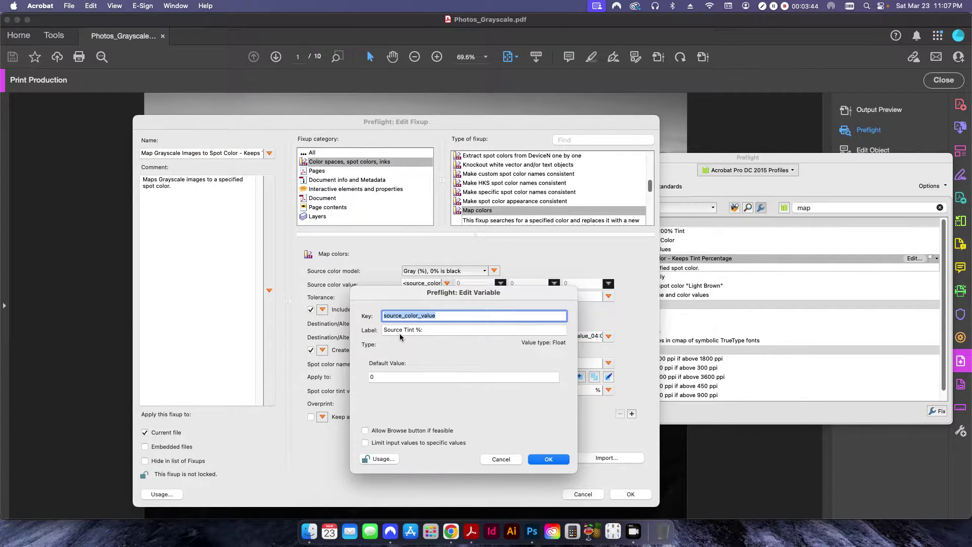
pyautogui.click(500, 460)
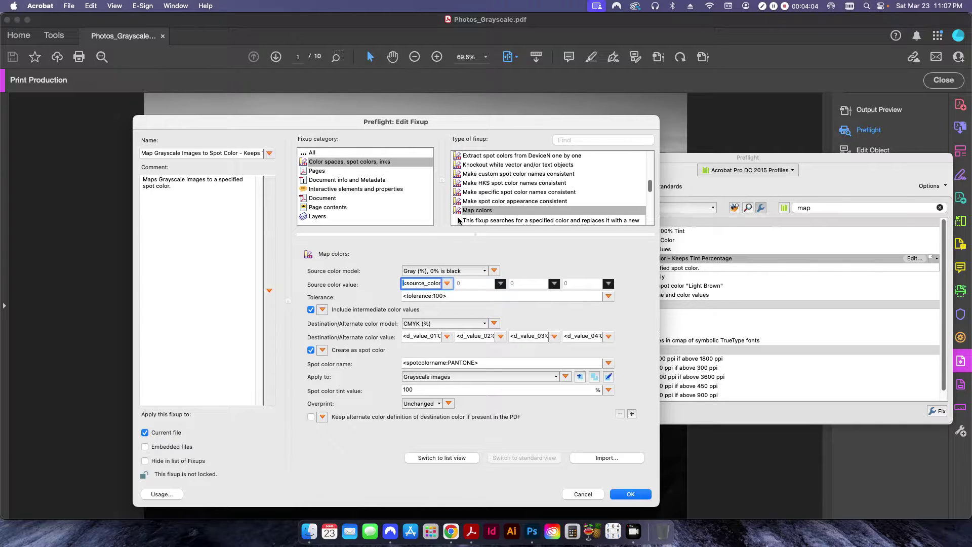
pyautogui.moveTo(471, 135); pyautogui.dragTo(369, 399)
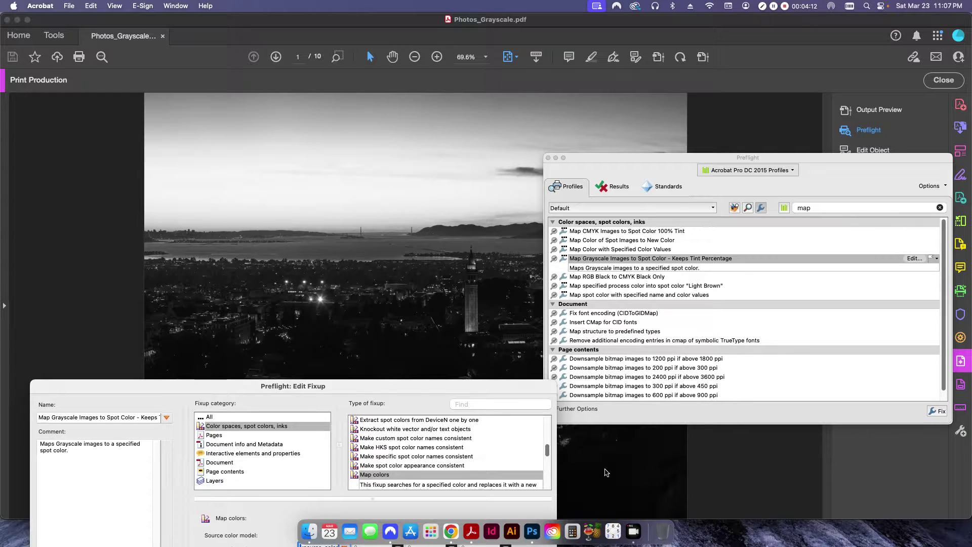
pyautogui.moveTo(404, 393); pyautogui.dragTo(483, 112)
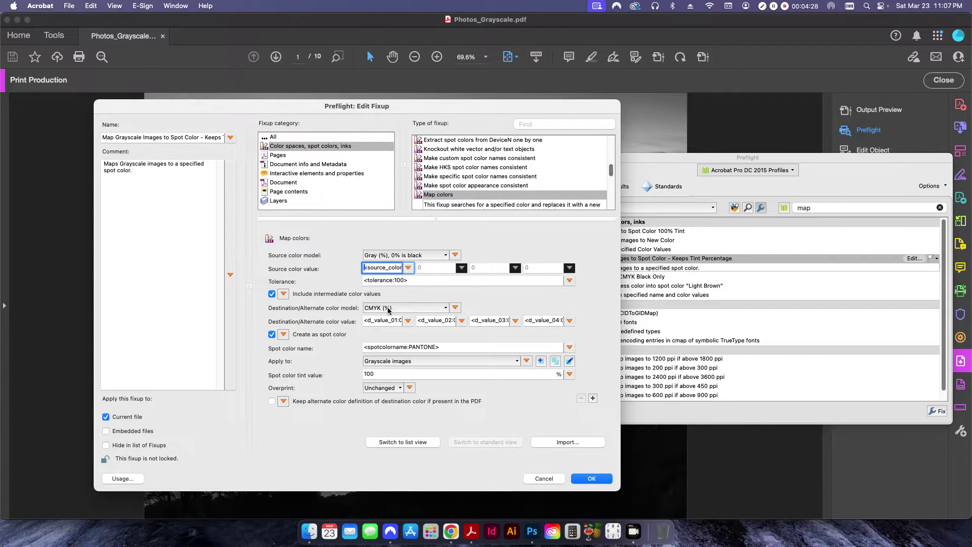
# Review the destination color variable options, keep the Map colors fixup applied to Grayscale images, and accept the fixup
pyautogui.click(408, 321)
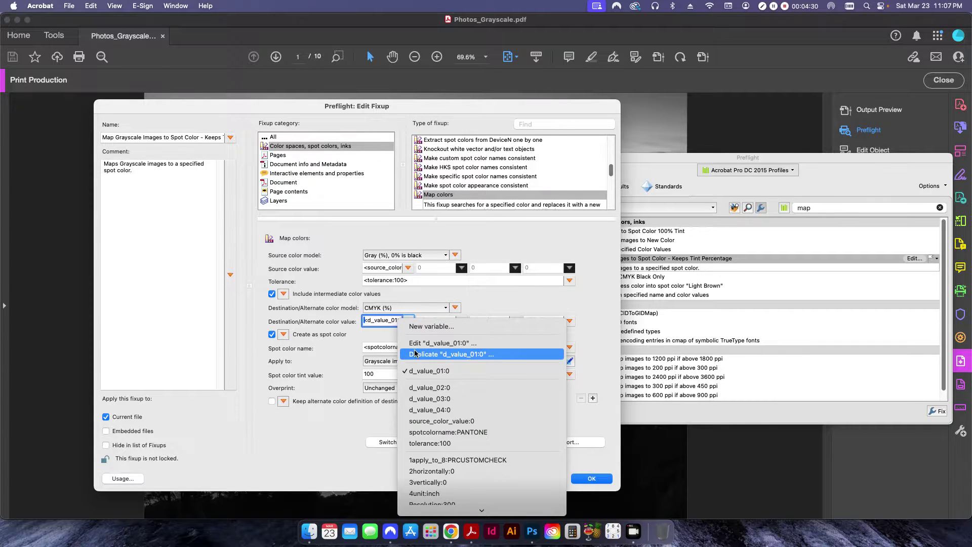
pyautogui.click(376, 339)
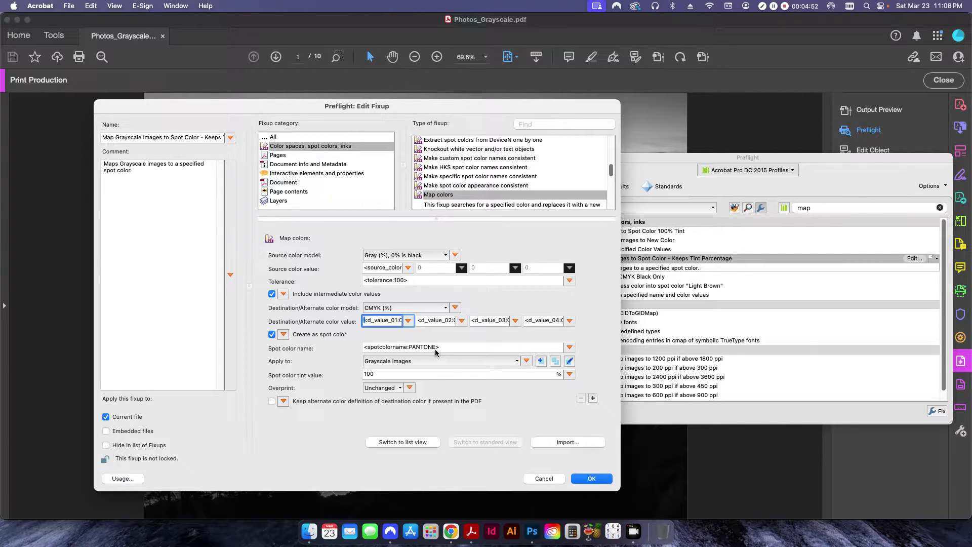
pyautogui.click(434, 361)
pyautogui.scroll(-20, 385, 392)
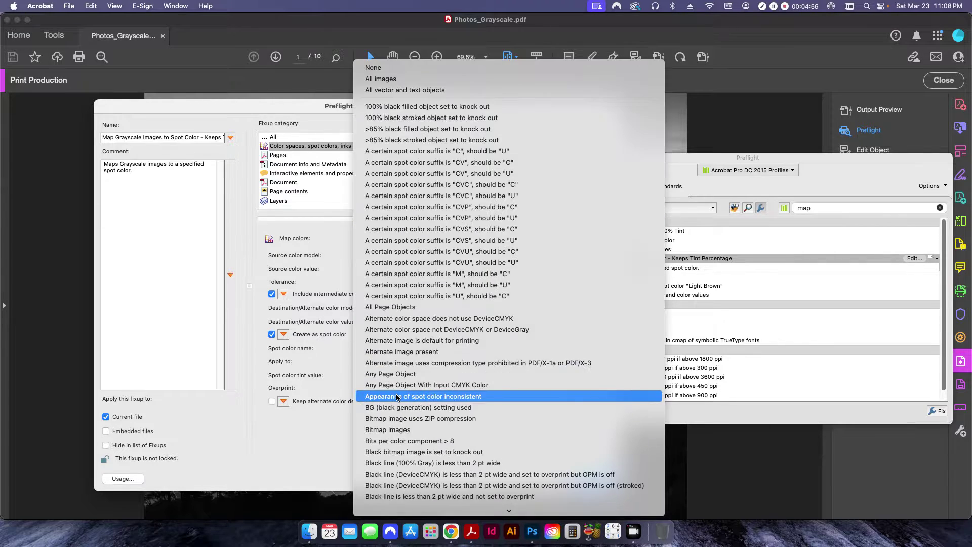
pyautogui.scroll(3, 405, 398)
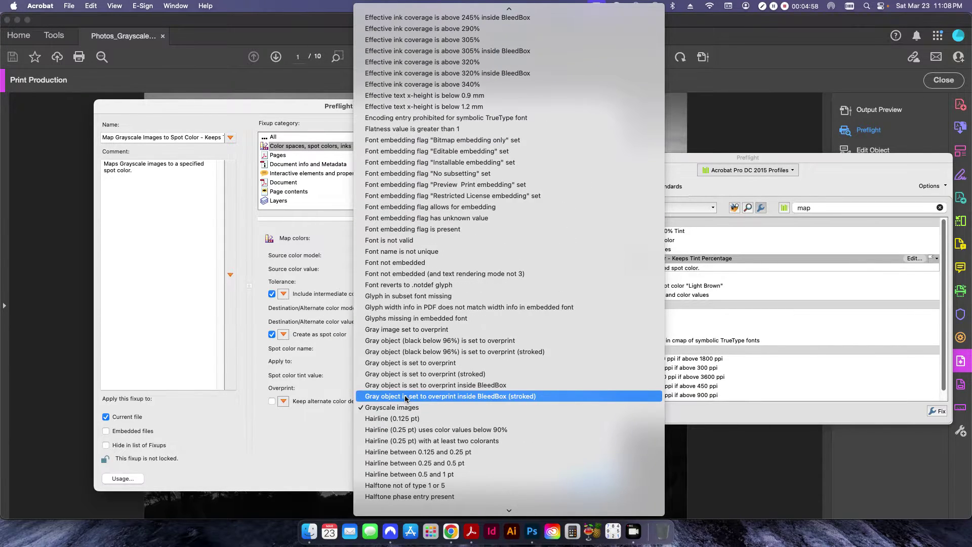
pyautogui.click(365, 407)
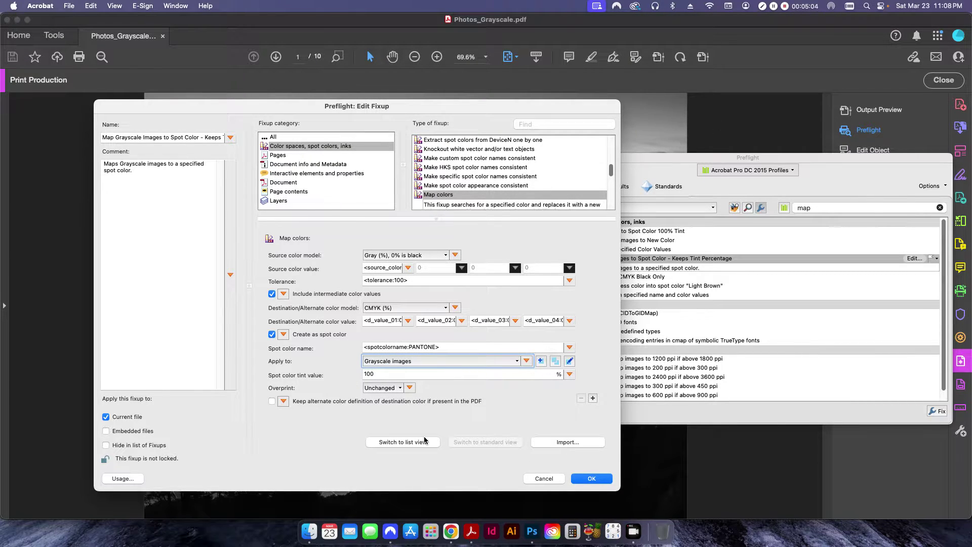
pyautogui.click(577, 479)
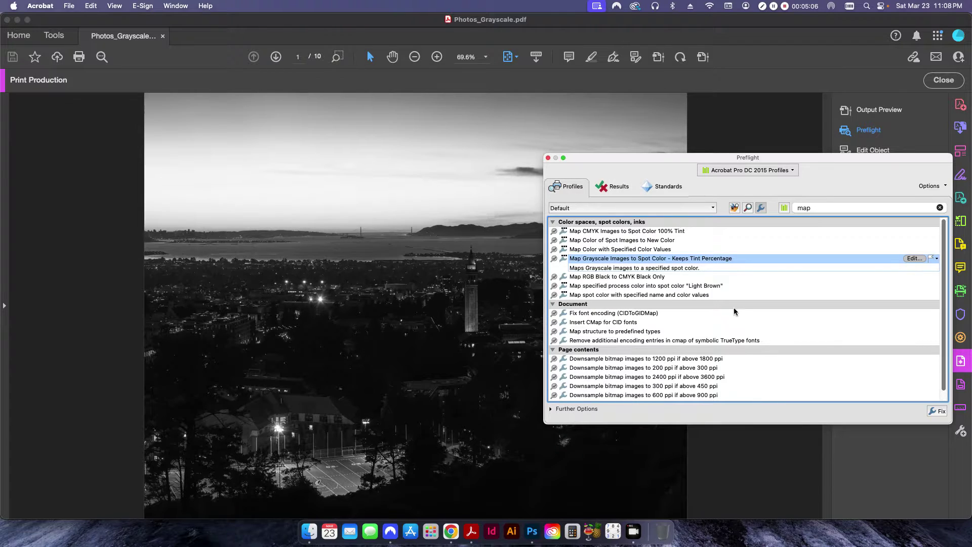
# Start fixing the document with the grayscale-to-spot fixup and look up the CMYK values for PANTONE 186 C in Chrome
pyautogui.click(934, 413)
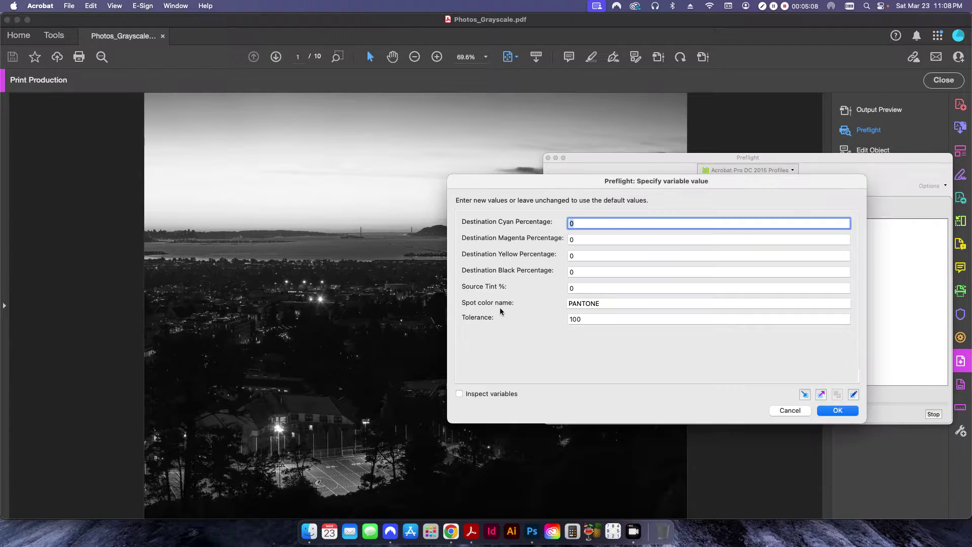
pyautogui.moveTo(551, 190); pyautogui.dragTo(523, 210)
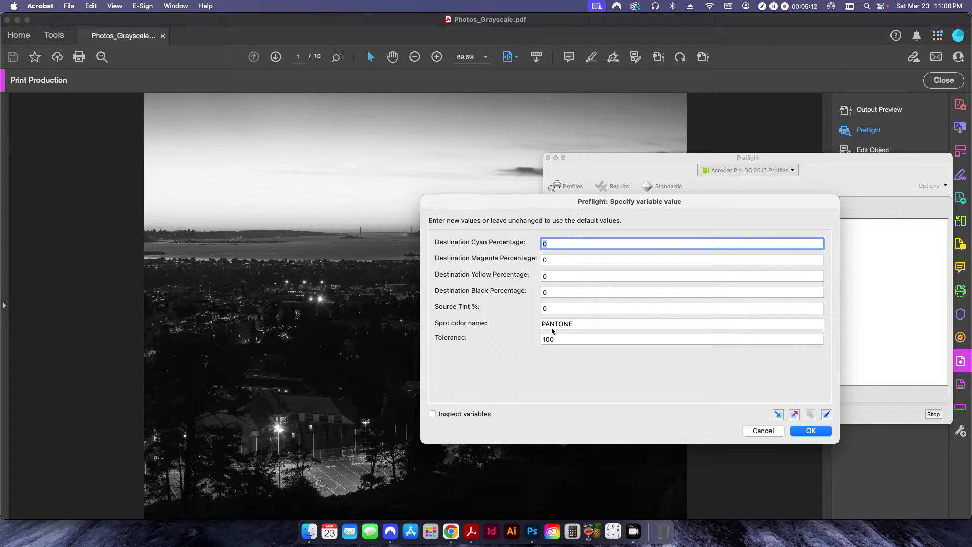
pyautogui.click(450, 532)
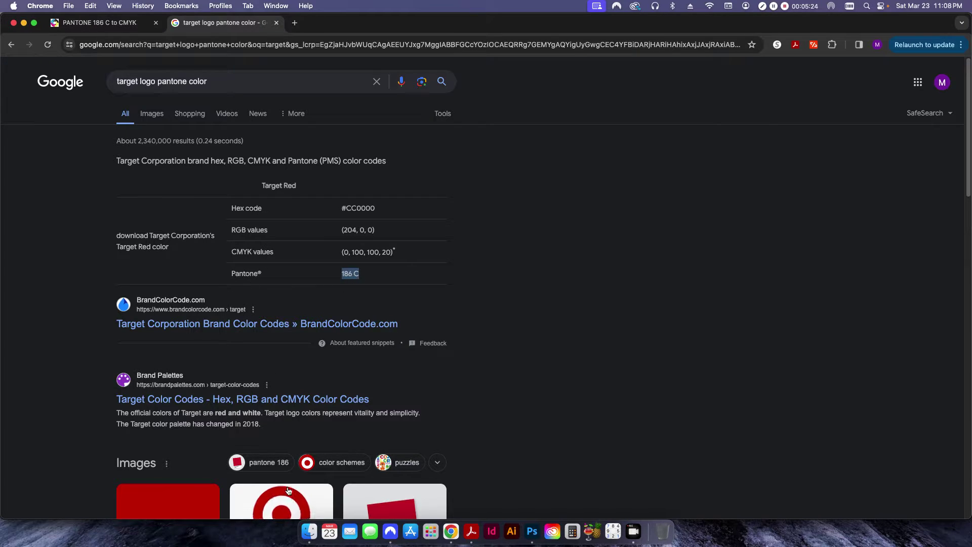
pyautogui.scroll(-1, 286, 455)
pyautogui.scroll(1, 286, 436)
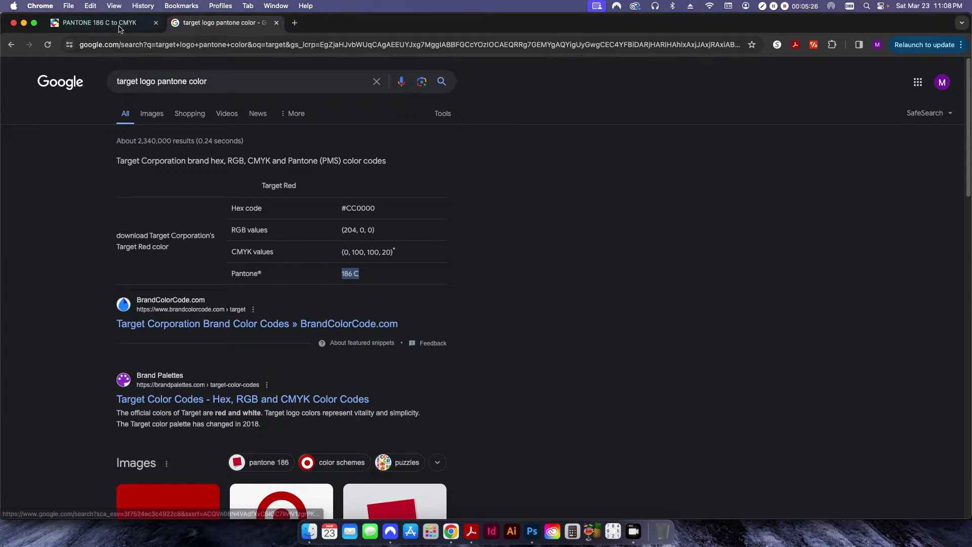
pyautogui.hotkey('ctrl', 'Tab')
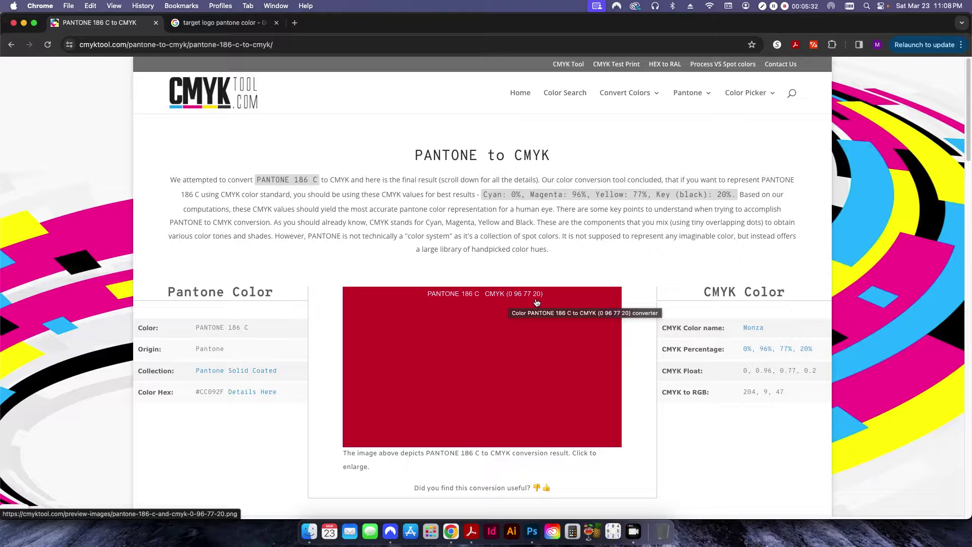
# Back in Acrobat, run the fixup with destination magenta 96, yellow 77, black 20 and spot color name PANTONE 186 C
pyautogui.click(471, 531)
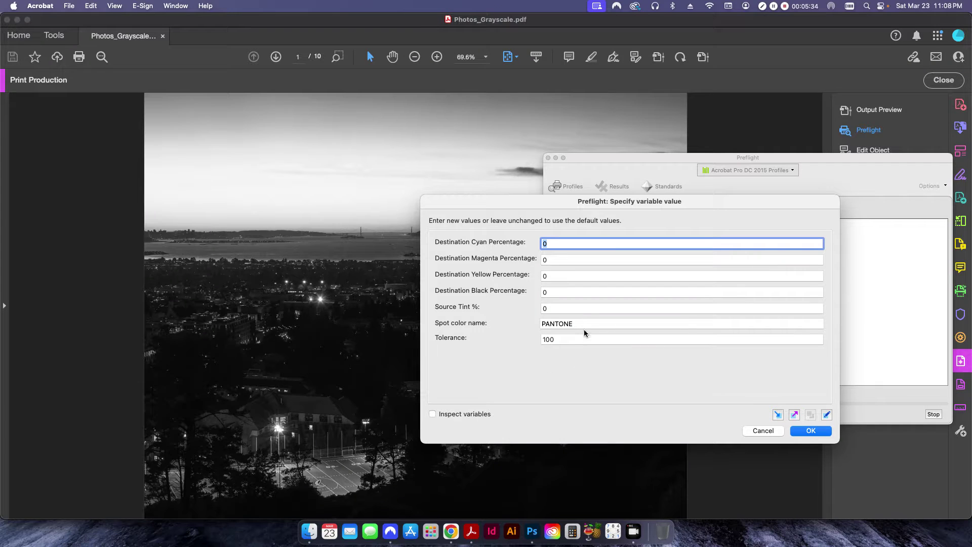
pyautogui.press('Tab')
pyautogui.write('96')
pyautogui.press('Tab')
pyautogui.write('77')
pyautogui.press('Tab')
pyautogui.write('20')
pyautogui.press('Tab')
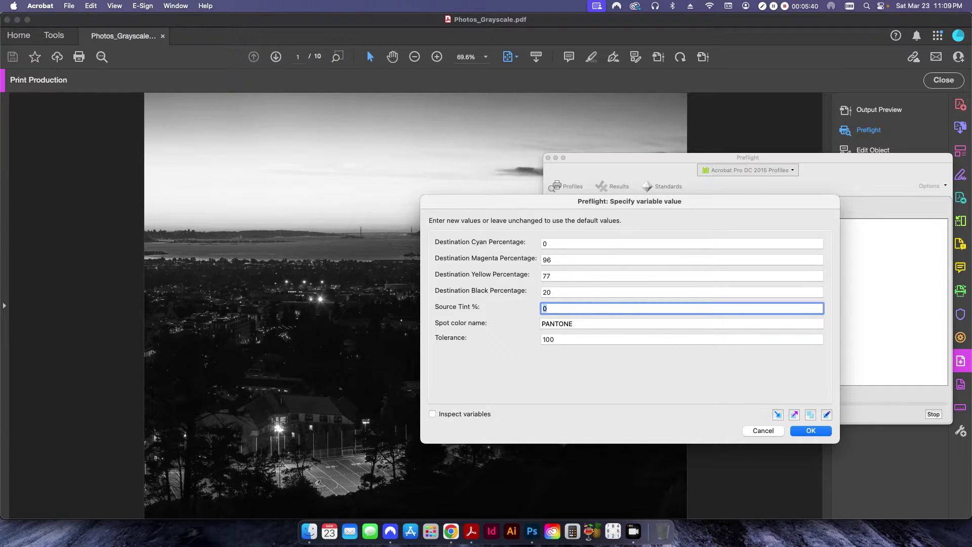
pyautogui.press('Tab')
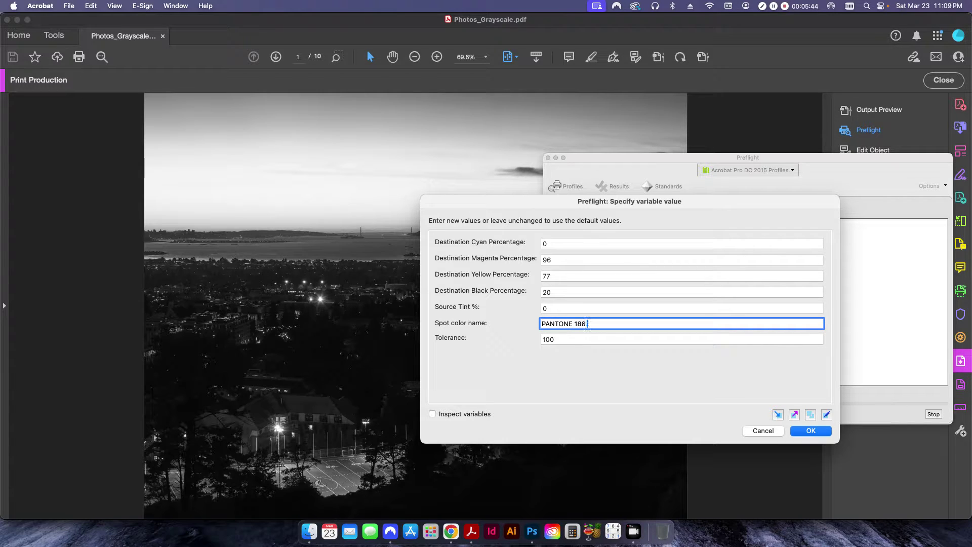
pyautogui.click(806, 431)
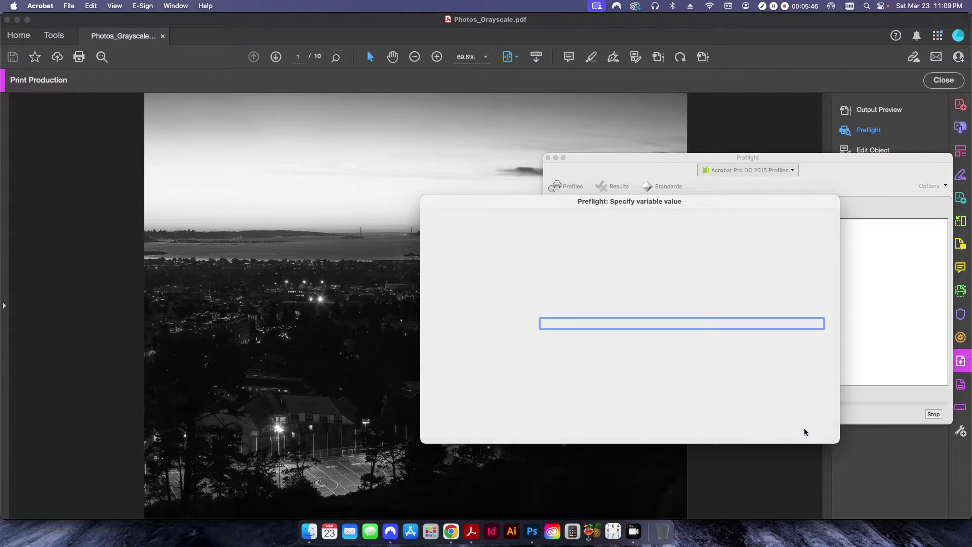
# Save the fixed document as Photos_PANTONE 186 C and close Preflight
pyautogui.press('Right')
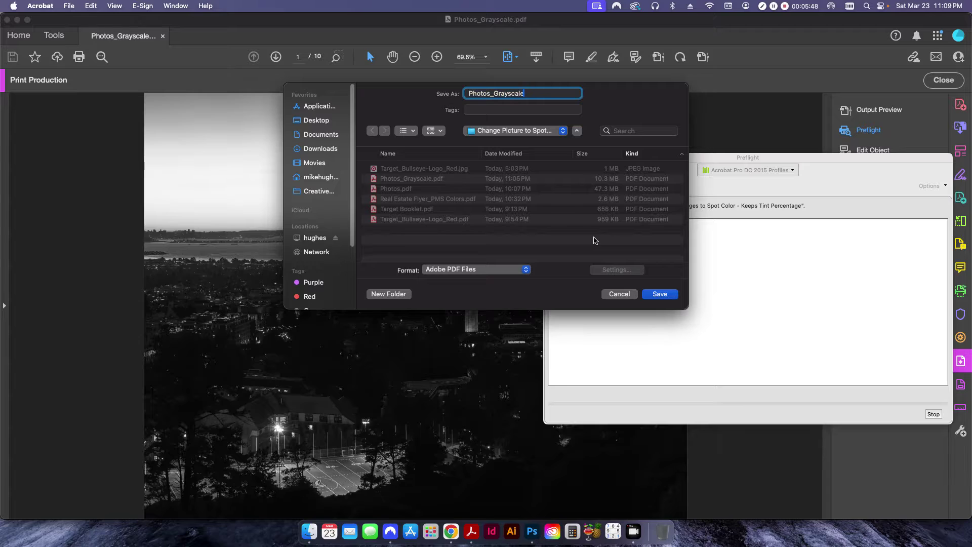
pyautogui.press('BackSpace')
pyautogui.write('PANTONE 186 C')
pyautogui.press('Return')
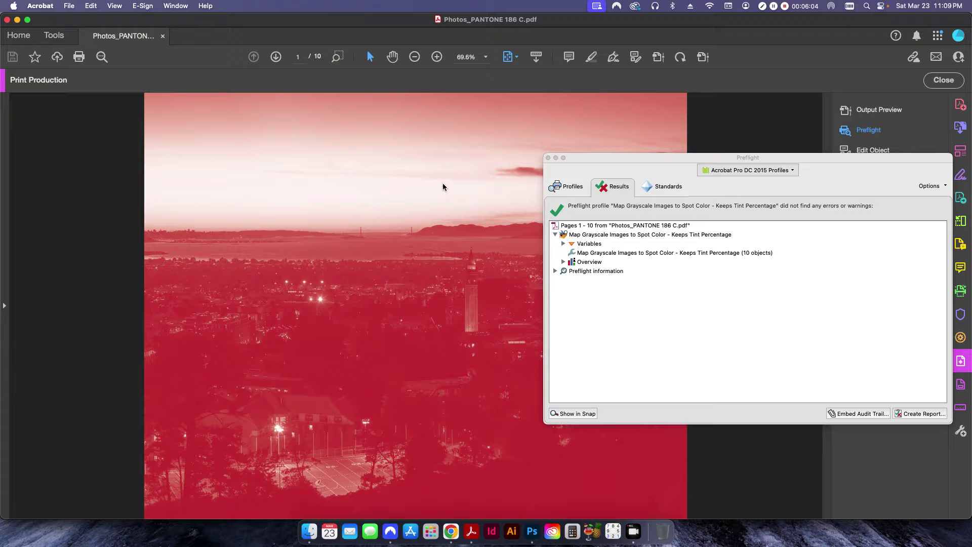
pyautogui.click(569, 186)
pyautogui.click(549, 158)
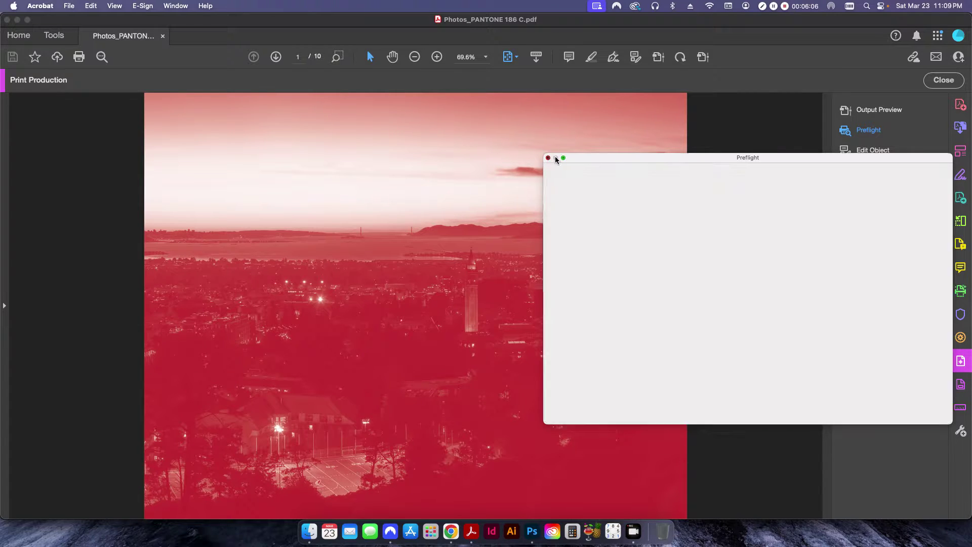
# Check the separations in Output Preview by switching the PANTONE 186 C plate off and on across the pages
pyautogui.click(703, 57)
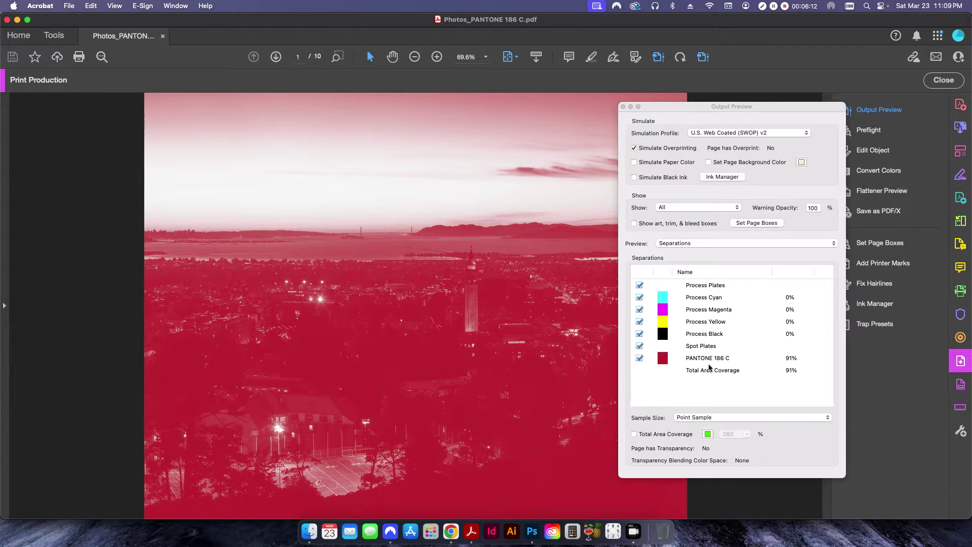
pyautogui.click(639, 358)
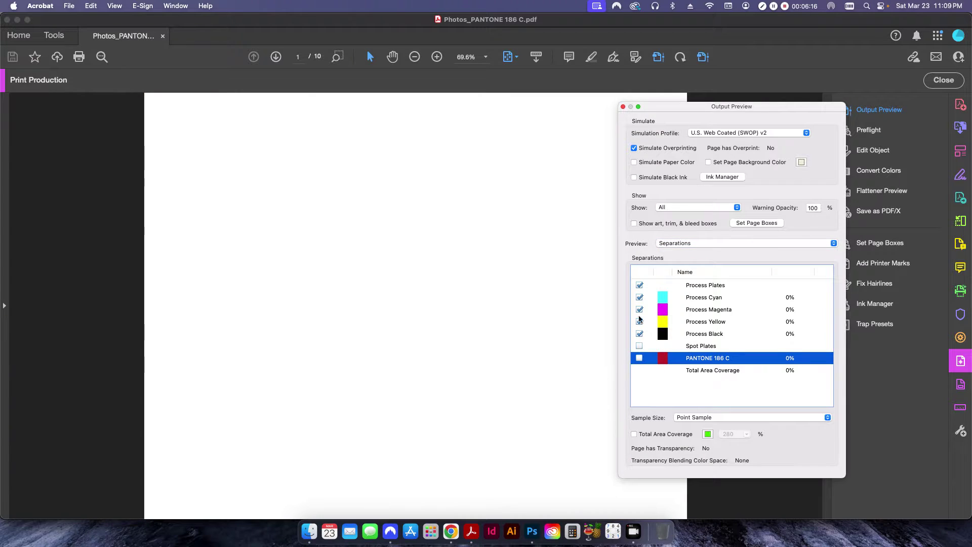
pyautogui.scroll(-10, 572, 333)
pyautogui.scroll(-5, 572, 333)
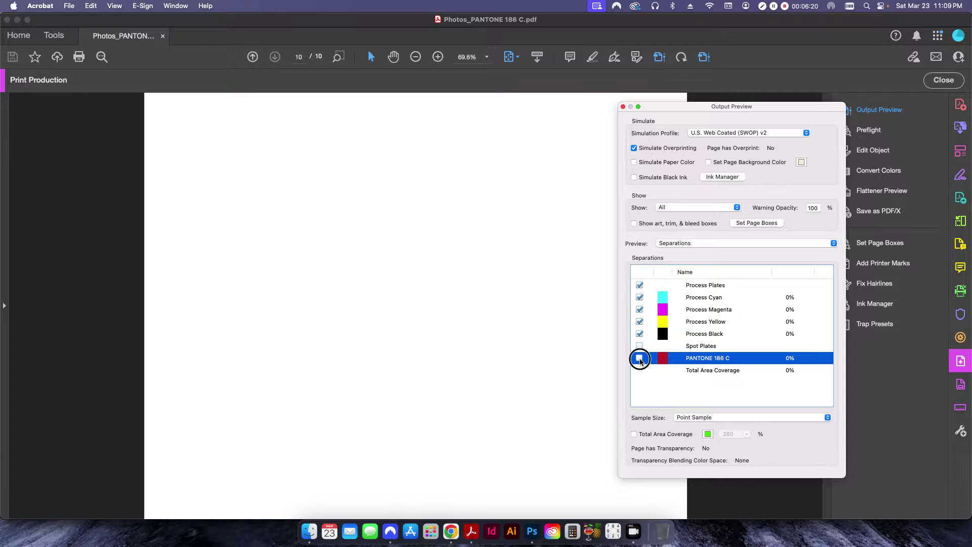
pyautogui.click(640, 358)
pyautogui.scroll(15, 541, 315)
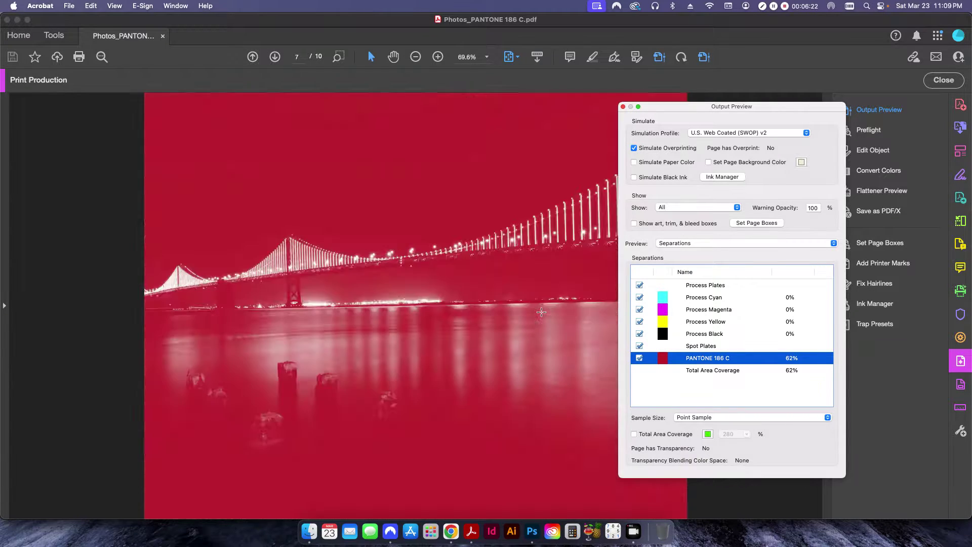
pyautogui.scroll(4, 541, 312)
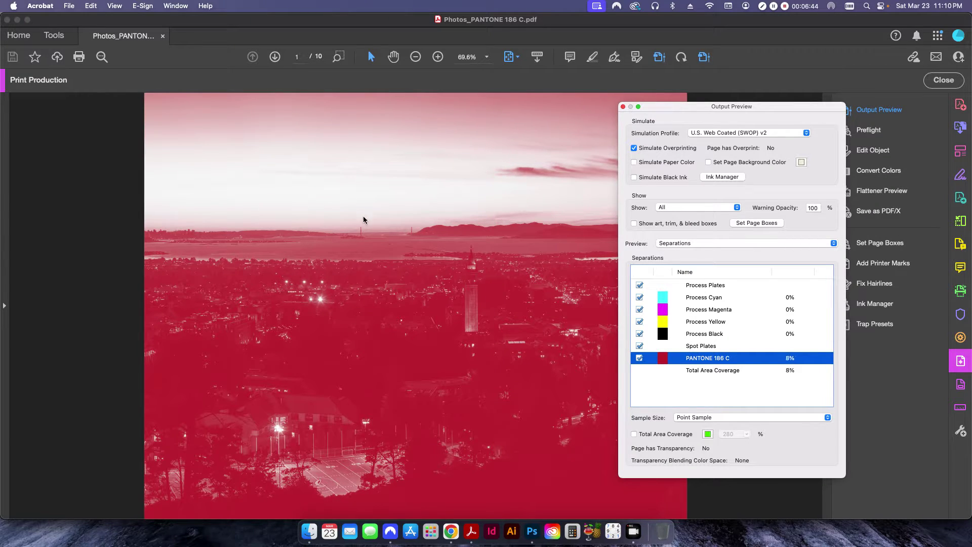
pyautogui.click(623, 107)
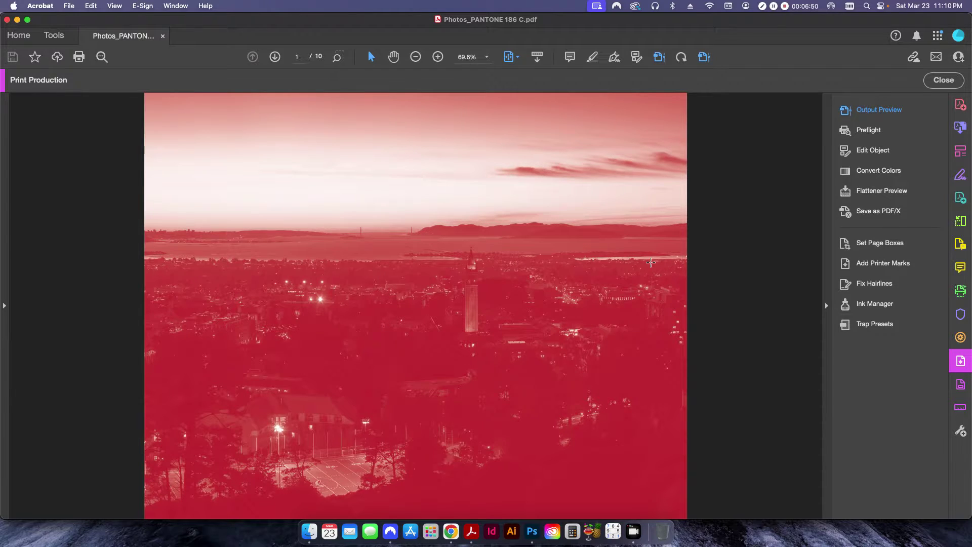
# Page back and forth through the document to examine the photos in the spot color
pyautogui.press('Right')
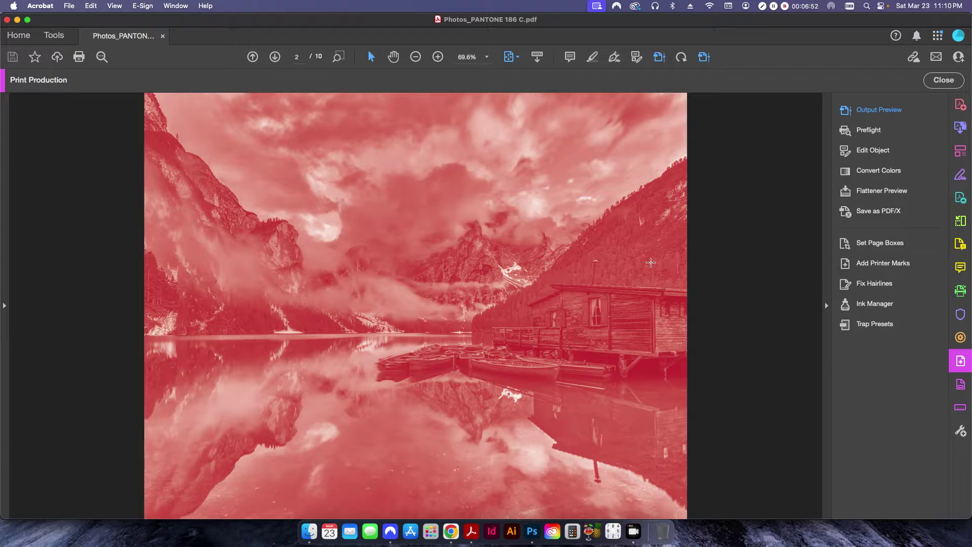
pyautogui.press('Left')
pyautogui.press('Right')
pyautogui.press('Left')
pyautogui.press('Right')
pyautogui.press('Right')
pyautogui.press('Right')
pyautogui.press('Right')
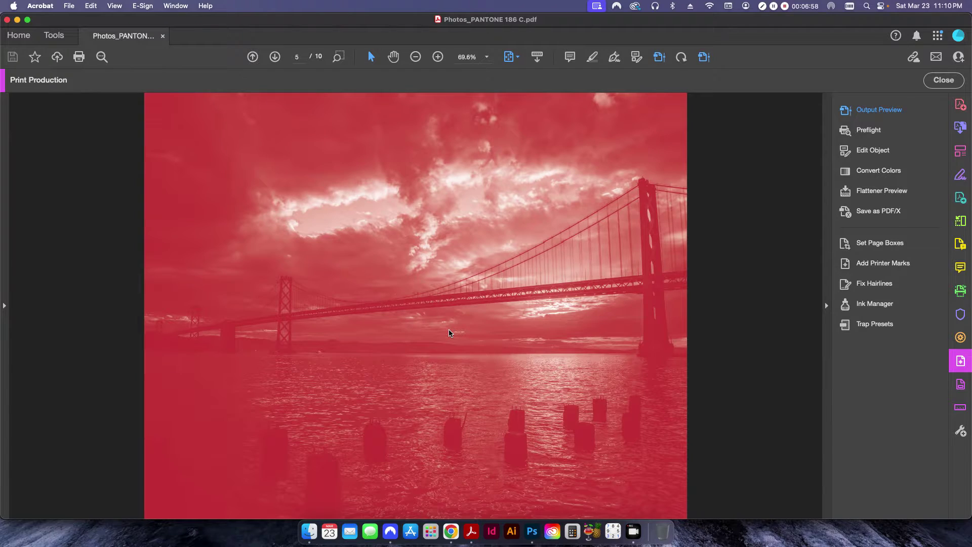
pyautogui.press('Right')
pyautogui.press('Right')
pyautogui.press('Left')
pyautogui.press('Left')
pyautogui.press('Left')
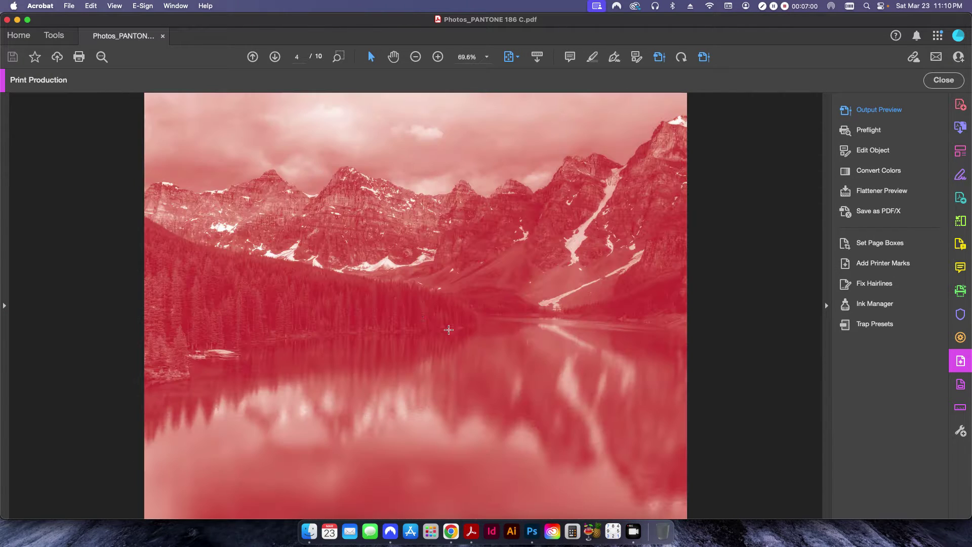
# Close the photo document and hide Chrome to return to the Change Picture to Spot Color folder in Finder
pyautogui.click(6, 19)
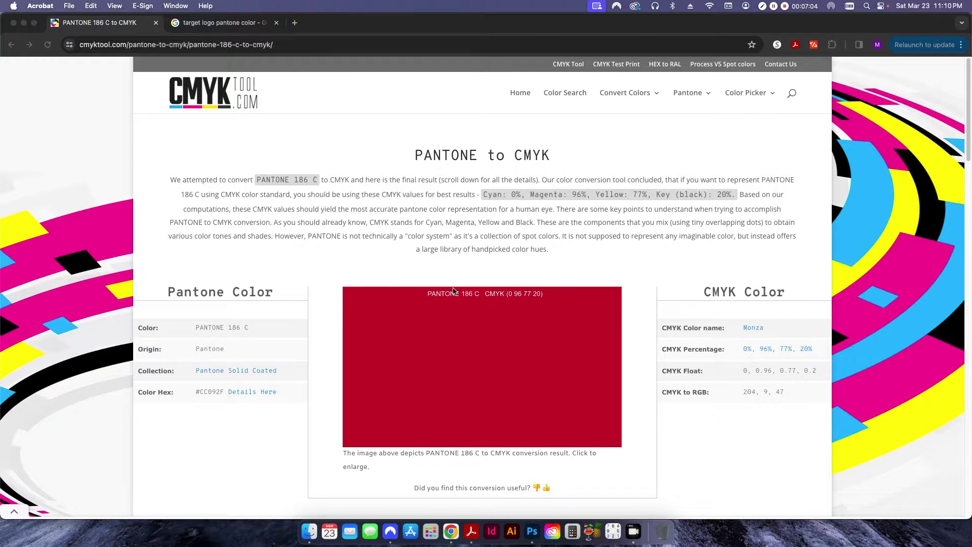
pyautogui.click(454, 288)
pyautogui.press('super+h')
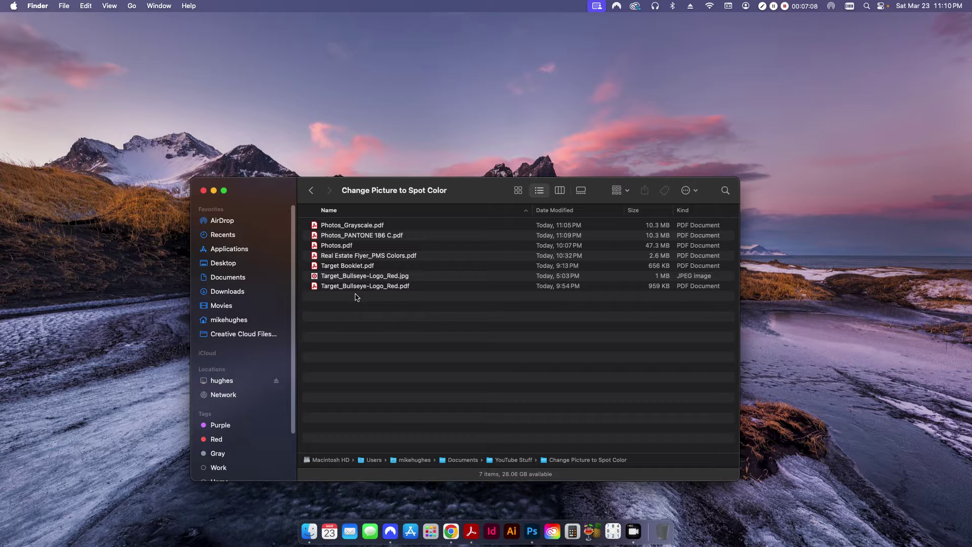
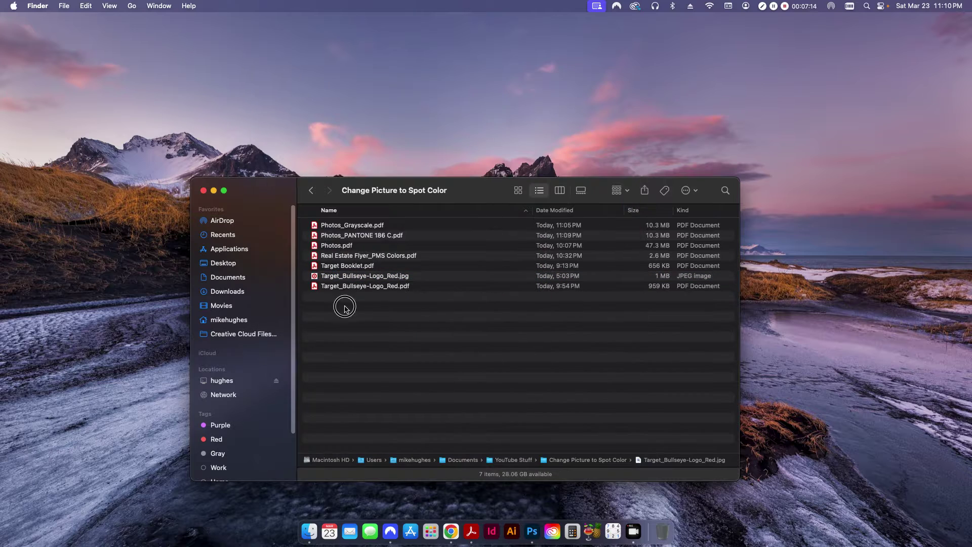
# Preview Target_Bullseye-Logo_Red.pdf from the folder and close the preview
pyautogui.click(357, 286)
pyautogui.press('space')
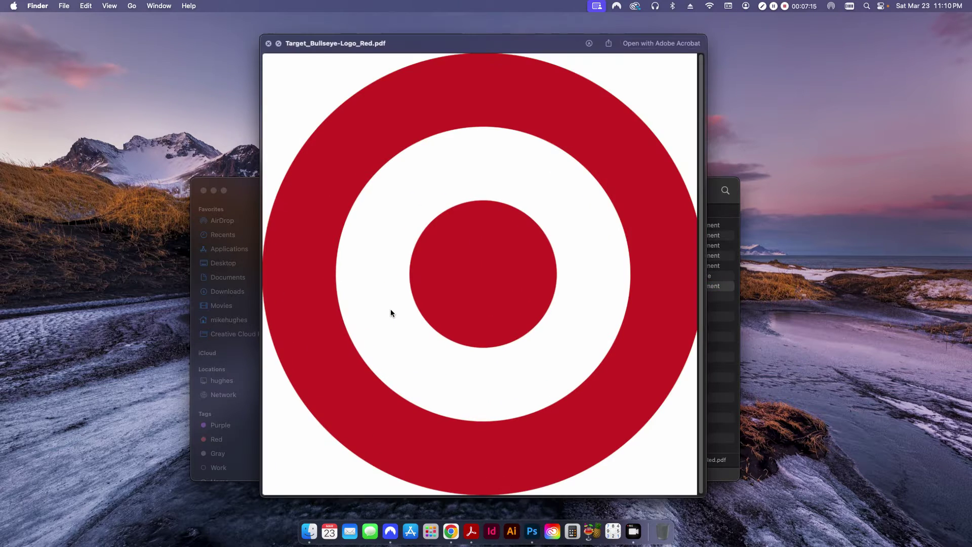
pyautogui.click(268, 39)
pyautogui.click(362, 347)
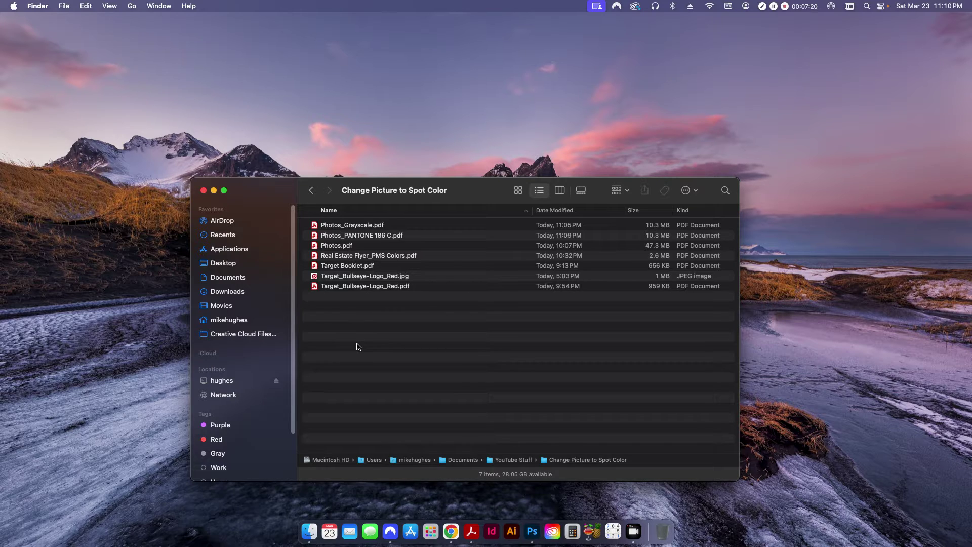
# Open Target Booklet.pdf in Acrobat and look over its pages
pyautogui.click(346, 268)
pyautogui.doubleClick(346, 268)
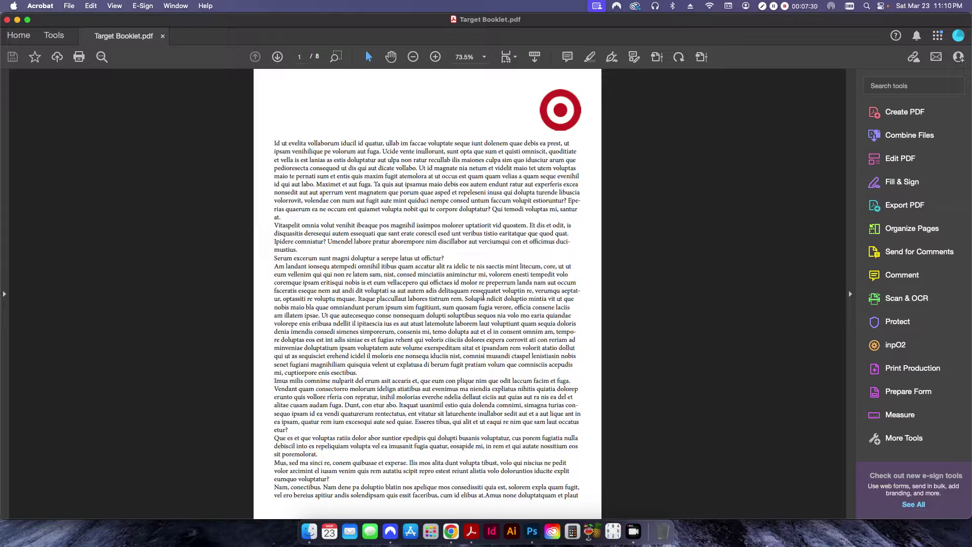
pyautogui.scroll(-6, 484, 299)
pyautogui.scroll(1, 483, 296)
pyautogui.scroll(6, 484, 296)
pyautogui.scroll(-4, 514, 326)
pyautogui.scroll(5, 514, 326)
# Inspect the booklet logo's ink values in Output Preview and show the Print Production tools
pyautogui.click(701, 57)
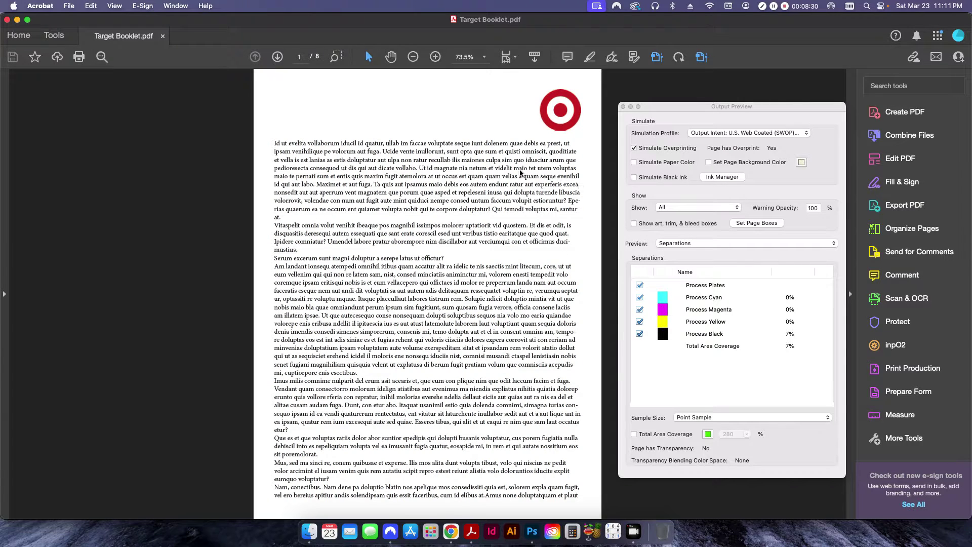
pyautogui.moveTo(562, 112)
pyautogui.click(909, 369)
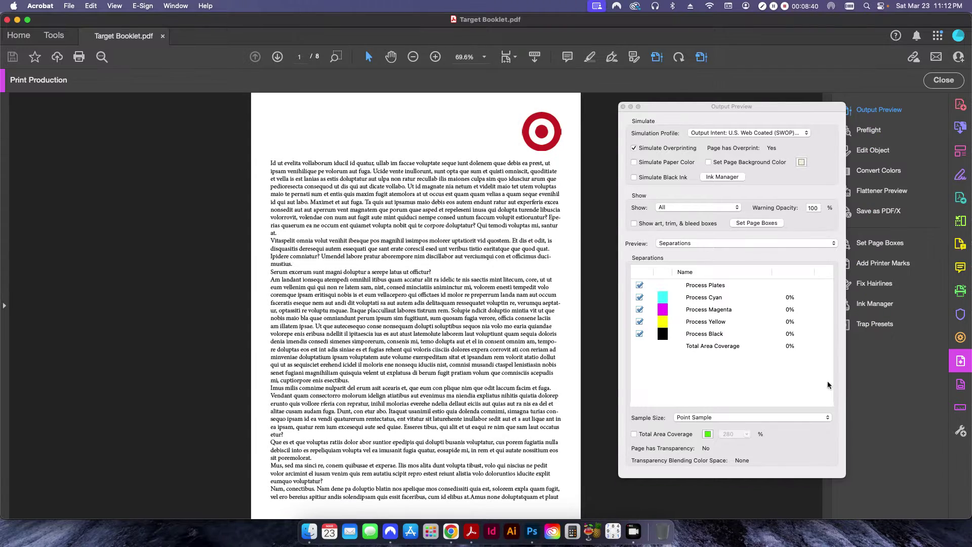
# Open Preflight and select the "Map CMYK Images to Spot Color 100% Tint" fixup, comparing it with the grayscale mapping fixup
pyautogui.click(869, 130)
pyautogui.moveTo(626, 166); pyautogui.dragTo(122, 165)
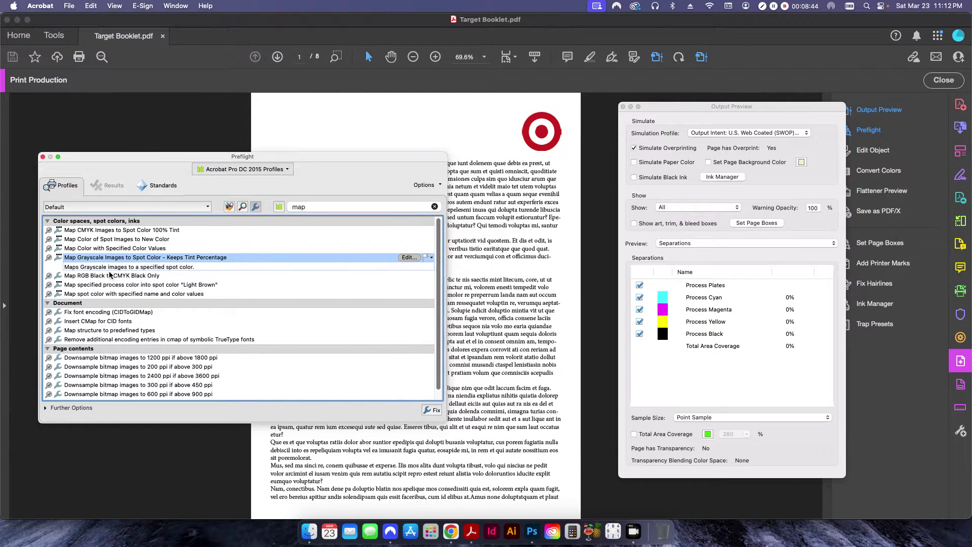
pyautogui.click(96, 231)
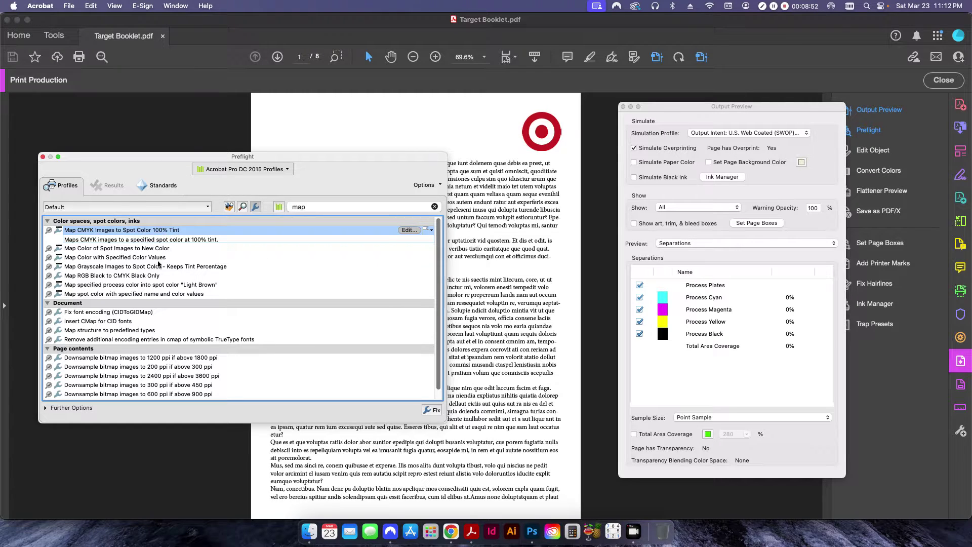
pyautogui.click(182, 266)
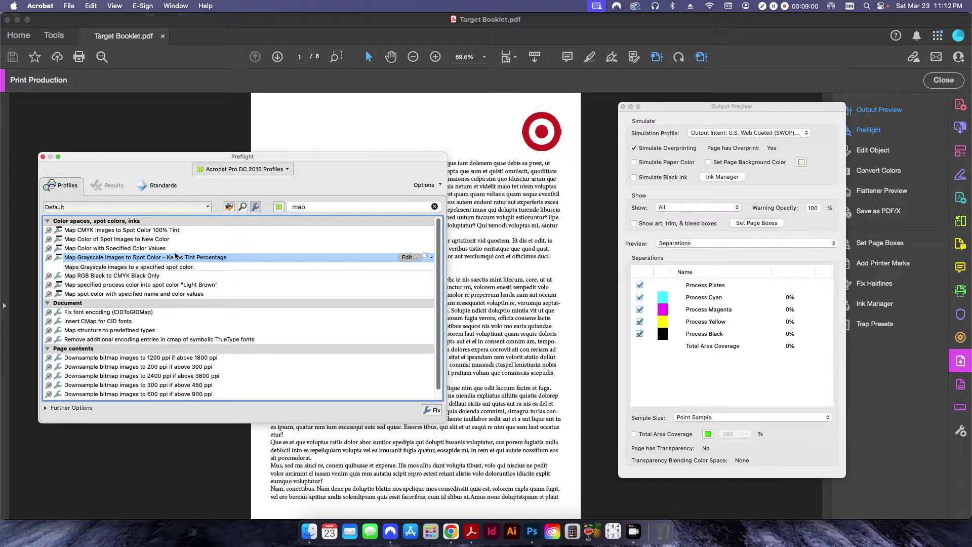
pyautogui.click(154, 231)
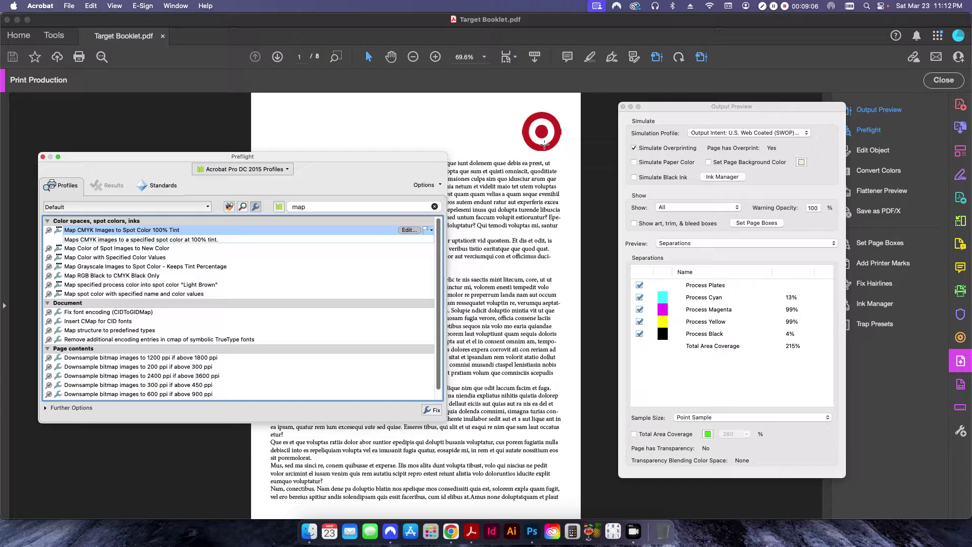
# Review the CMYK image fixup's source color model and Apply to options, and leave its settings without saving changes
pyautogui.click(408, 230)
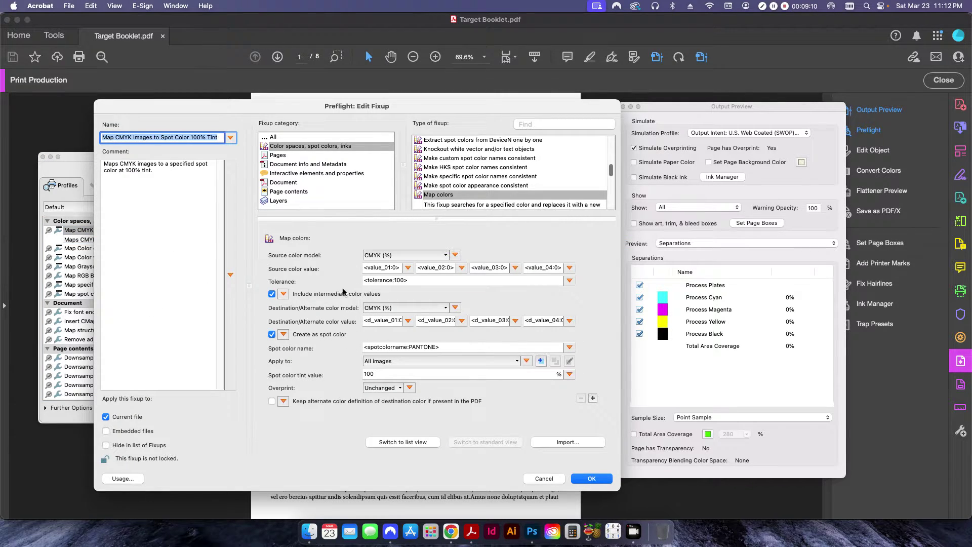
pyautogui.press('capslock')
pyautogui.click(387, 257)
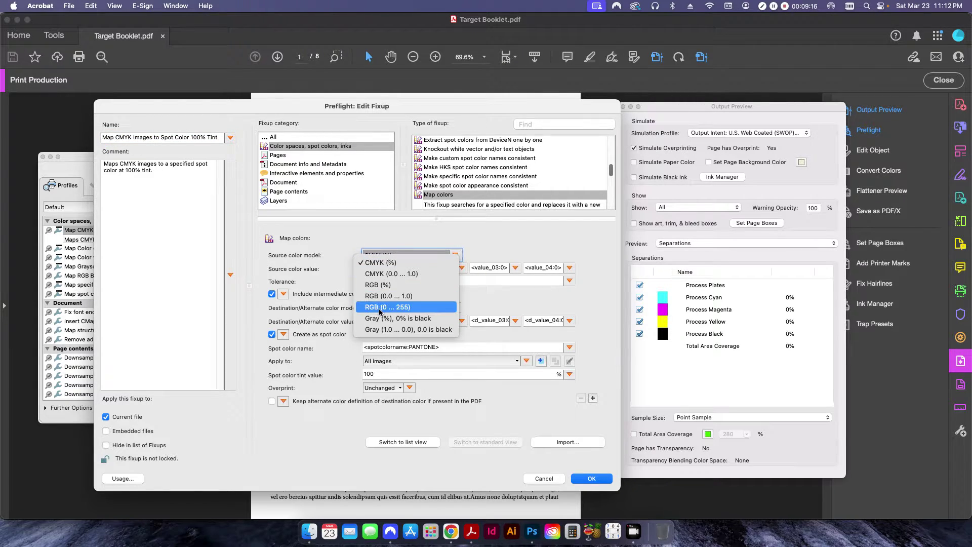
pyautogui.click(391, 261)
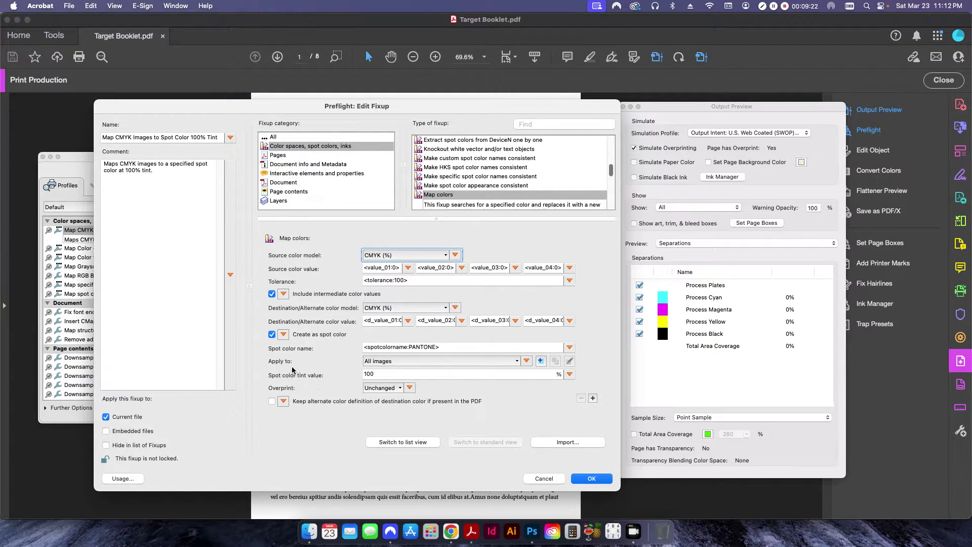
pyautogui.click(395, 363)
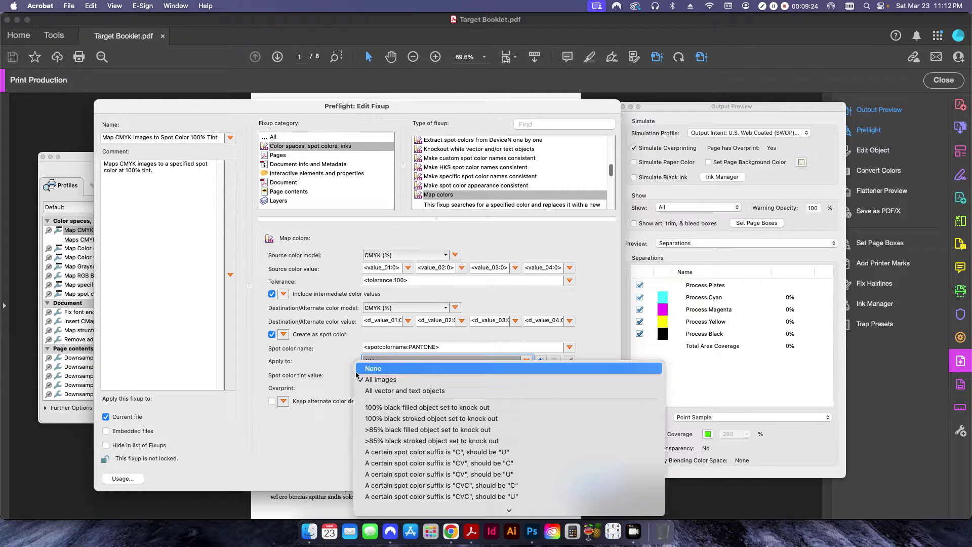
pyautogui.scroll(-10, 410, 405)
pyautogui.scroll(-5, 411, 405)
pyautogui.click(334, 352)
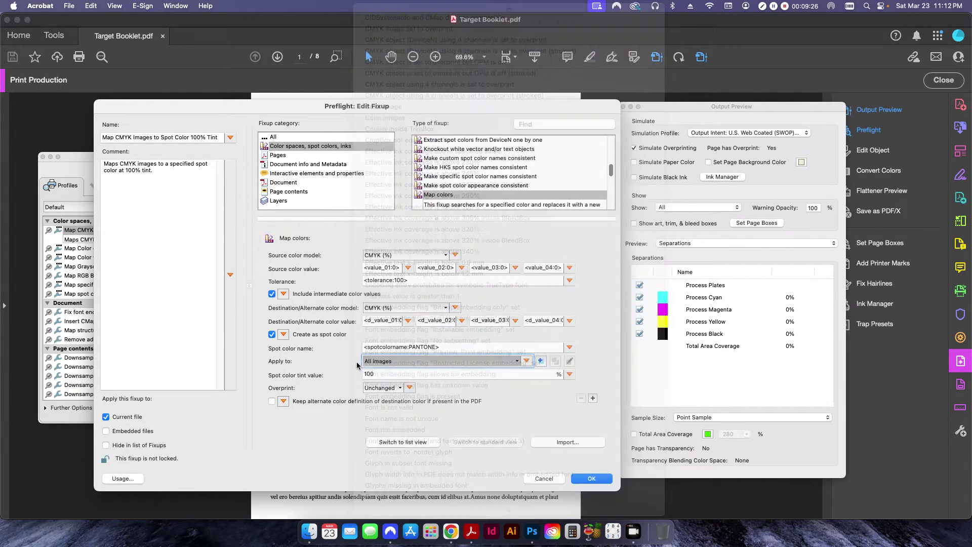
pyautogui.click(381, 366)
pyautogui.click(325, 358)
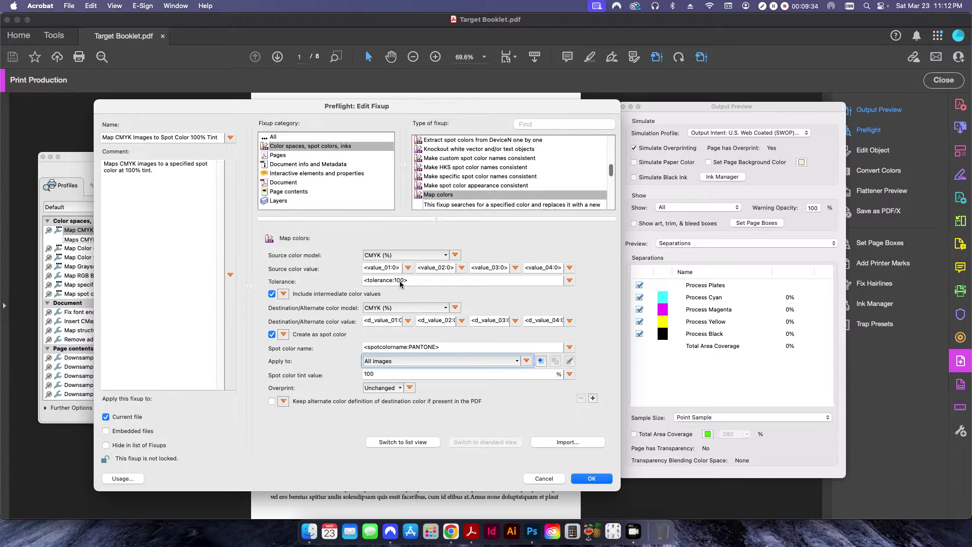
pyautogui.click(557, 478)
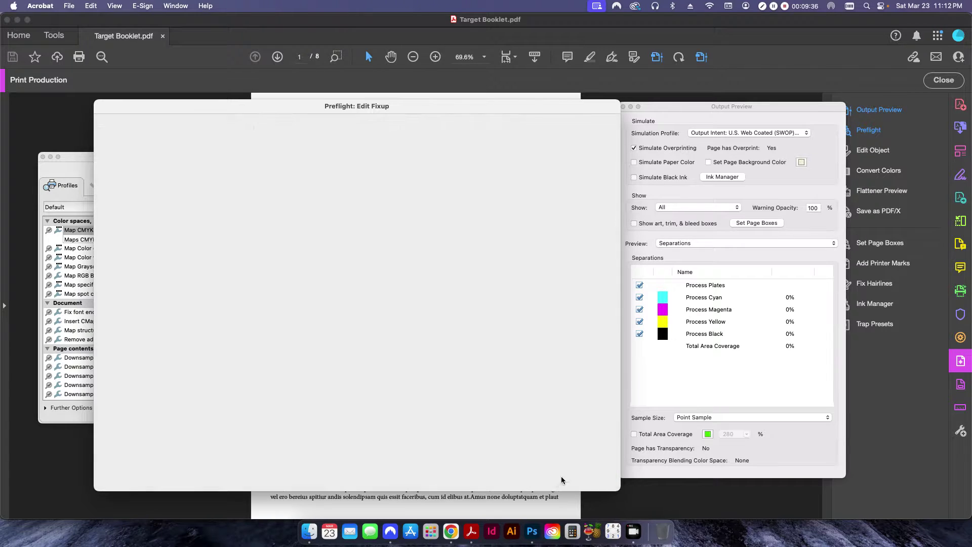
# Arrange the Preflight and Output Preview windows around the logo and read its CMYK ink percentages
pyautogui.moveTo(319, 158); pyautogui.dragTo(387, 159)
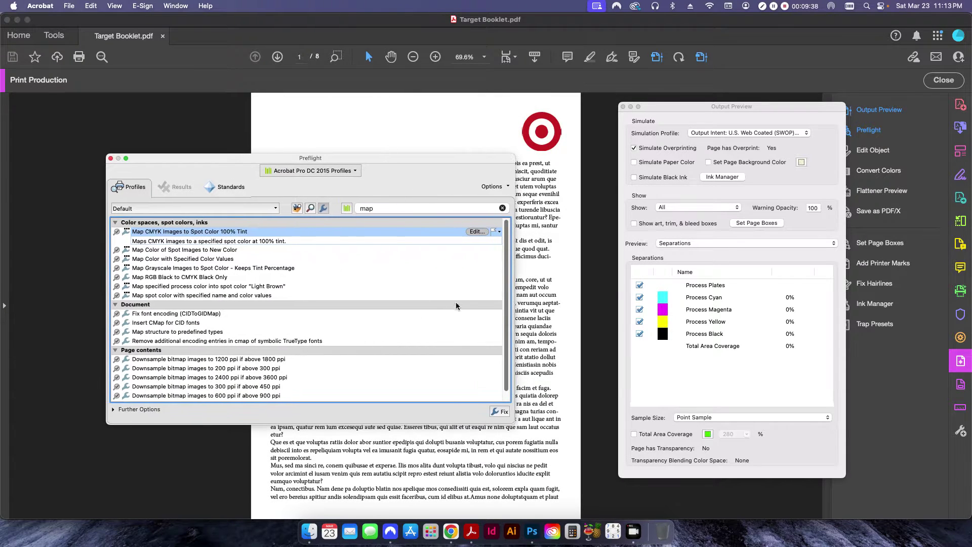
pyautogui.moveTo(464, 166); pyautogui.dragTo(542, 173)
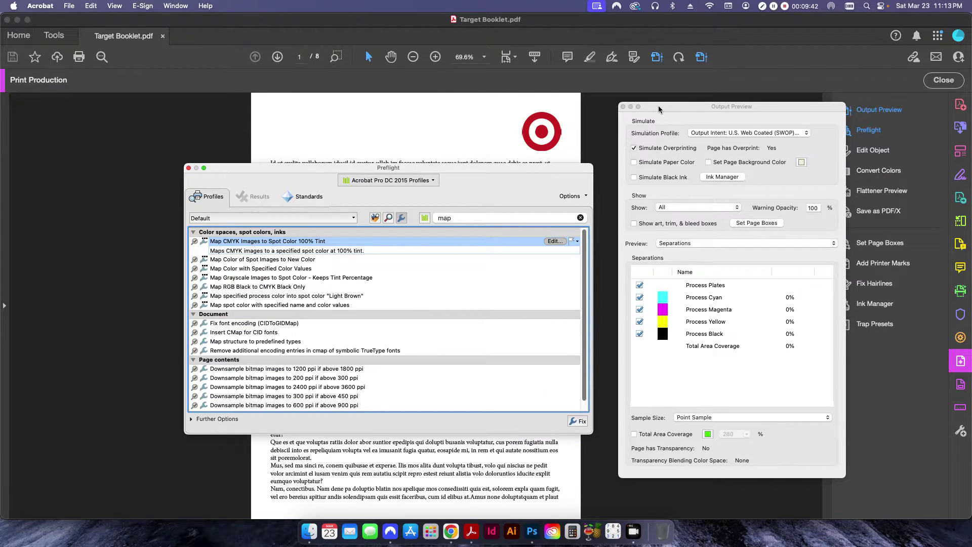
pyautogui.moveTo(557, 132)
pyautogui.moveTo(655, 105); pyautogui.dragTo(588, 105)
pyautogui.moveTo(557, 140)
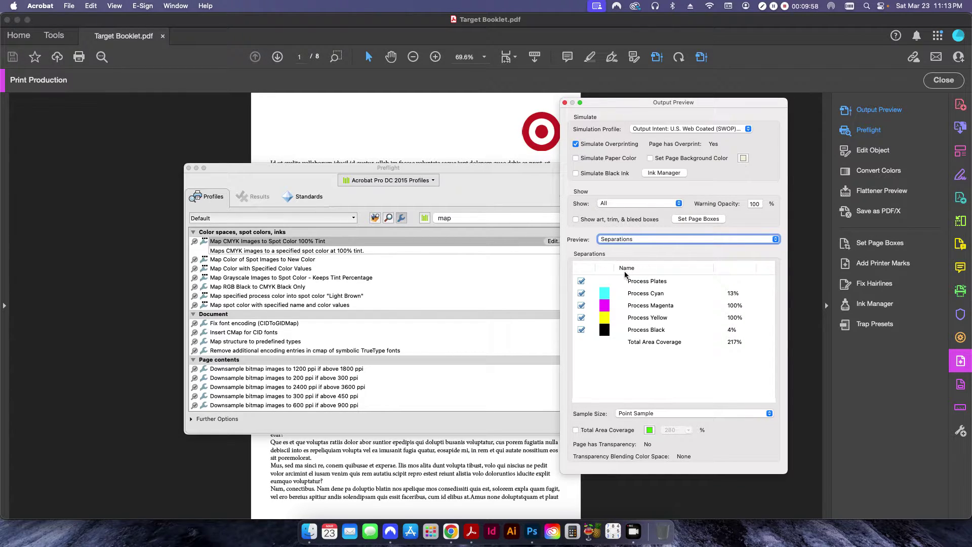
pyautogui.click(479, 190)
pyautogui.moveTo(483, 178); pyautogui.dragTo(407, 177)
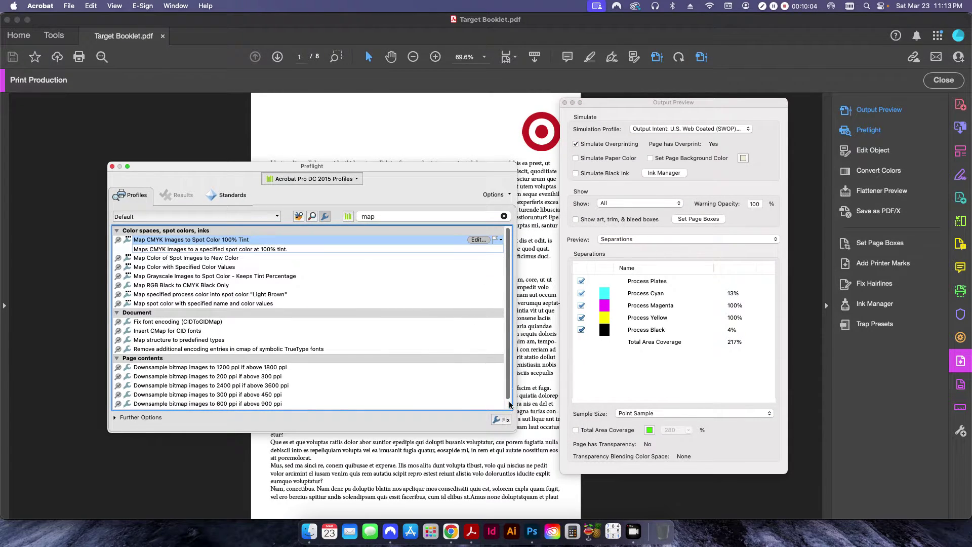
# Run the CMYK image fixup with destination magenta 96, yellow 77, black 20 and spot color name PANTONE 186 C, keeping cyan 0 and tolerance 100
pyautogui.click(505, 420)
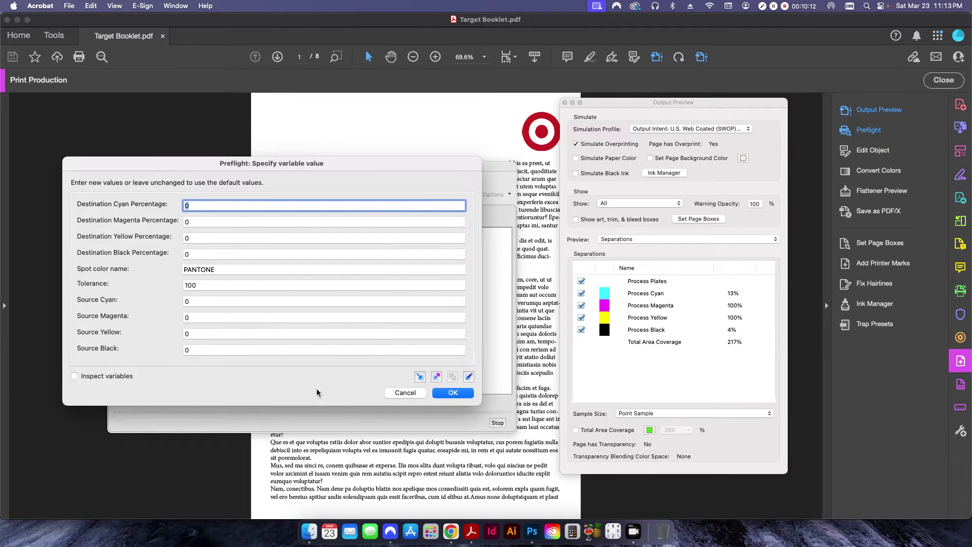
pyautogui.click(450, 531)
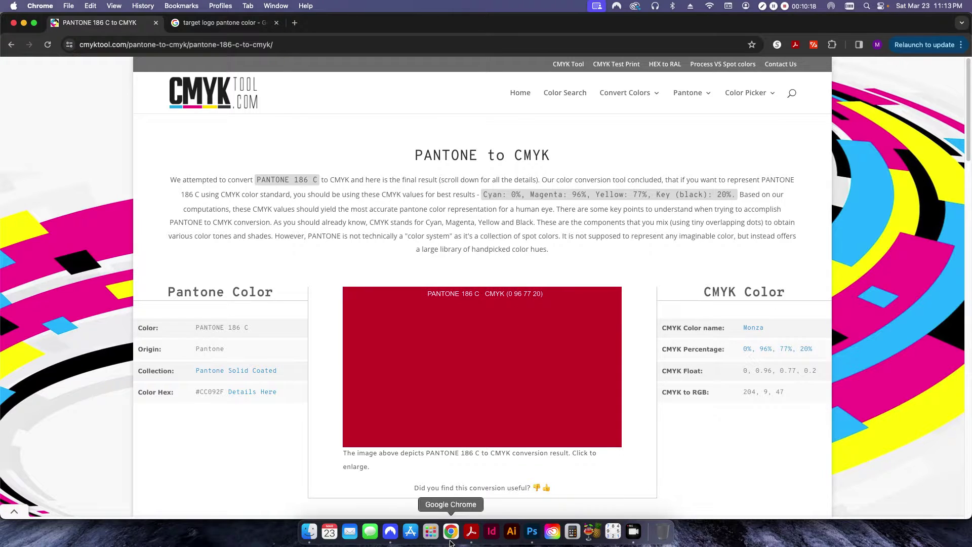
pyautogui.click(471, 531)
pyautogui.press('Tab')
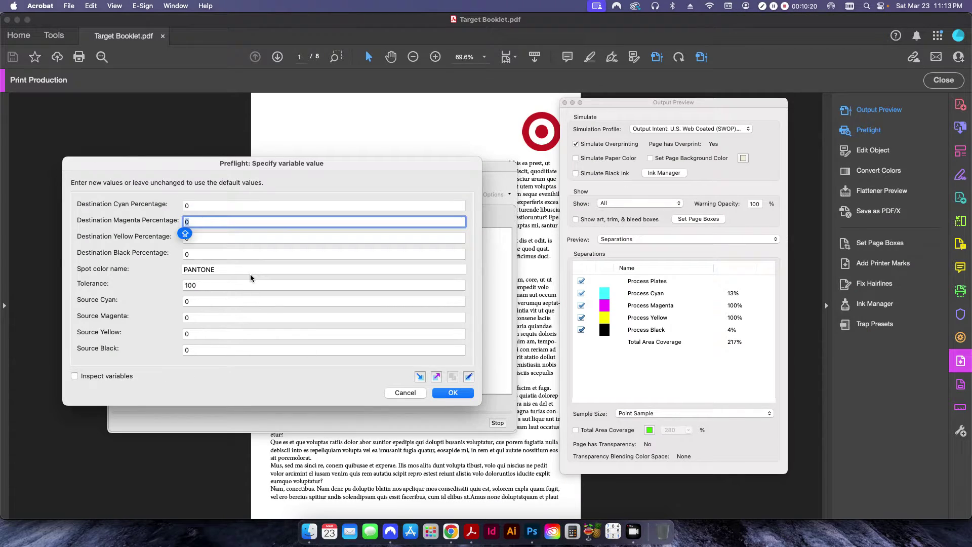
pyautogui.write('96')
pyautogui.press('Tab')
pyautogui.write('77')
pyautogui.press('Tab')
pyautogui.write('20')
pyautogui.press('Tab')
pyautogui.press('Right')
pyautogui.write('18')
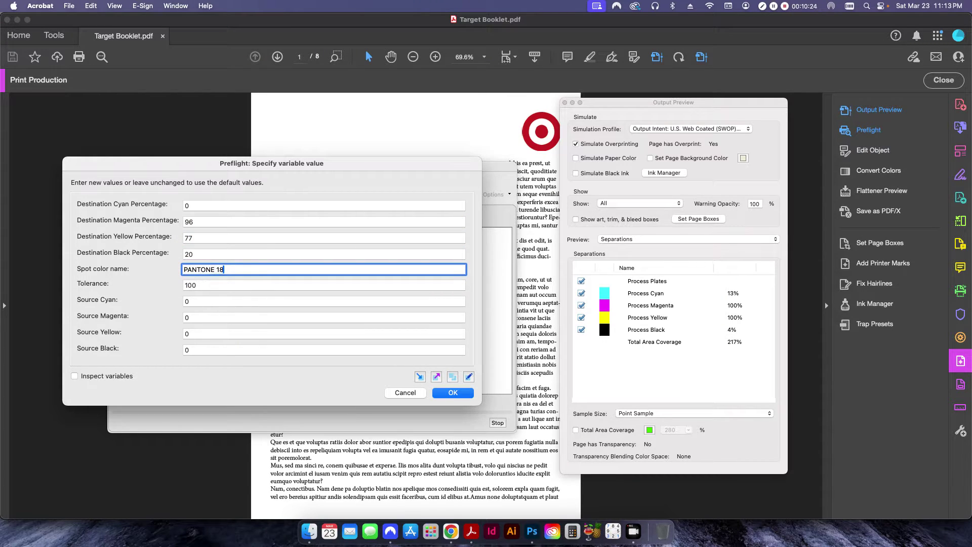
pyautogui.press('Tab')
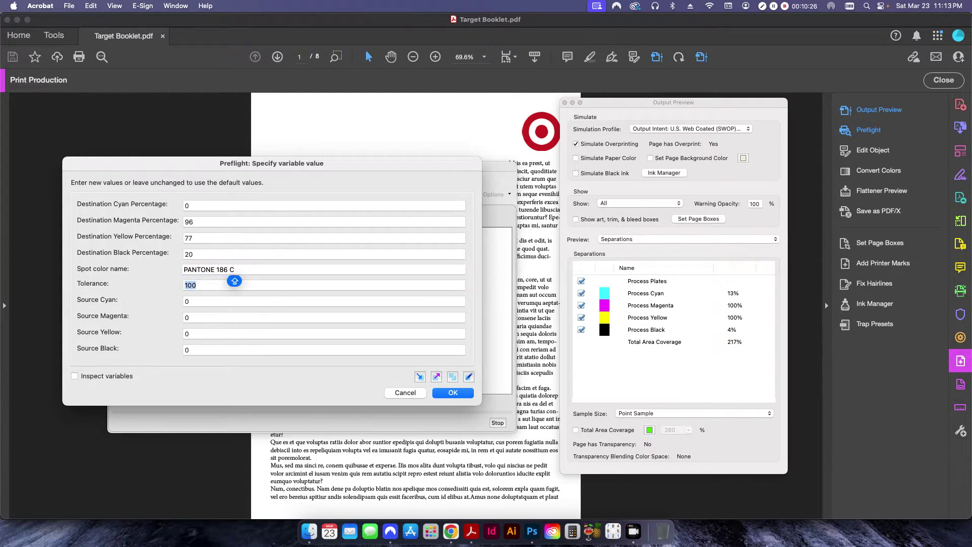
pyautogui.press('Tab')
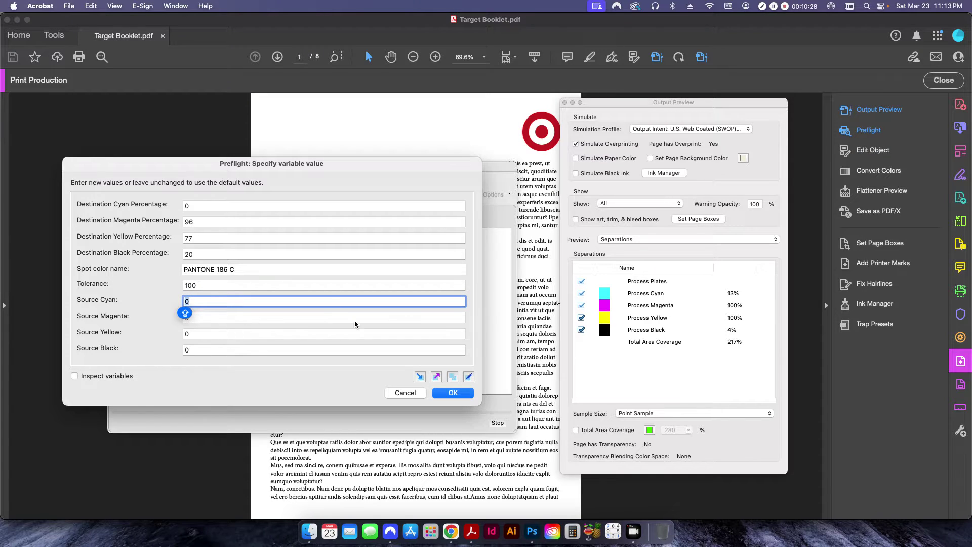
# Set the source color to cyan 13, magenta 100, yellow 100, black 4, and save the fixed file as Target Booklet_PMS 186 C
pyautogui.write('13')
pyautogui.press('Tab')
pyautogui.write('100')
pyautogui.press('Tab')
pyautogui.write('100')
pyautogui.press('Tab')
pyautogui.write('4')
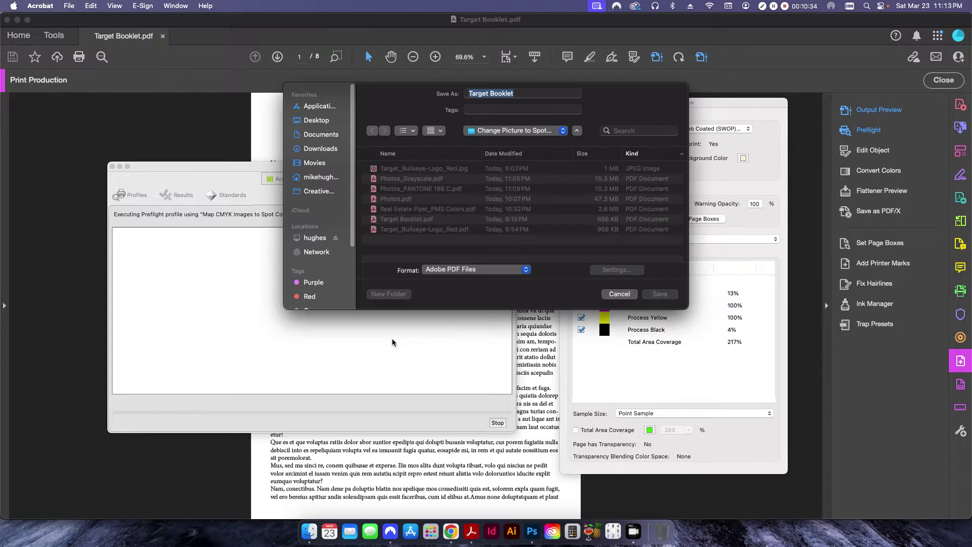
pyautogui.press('Right')
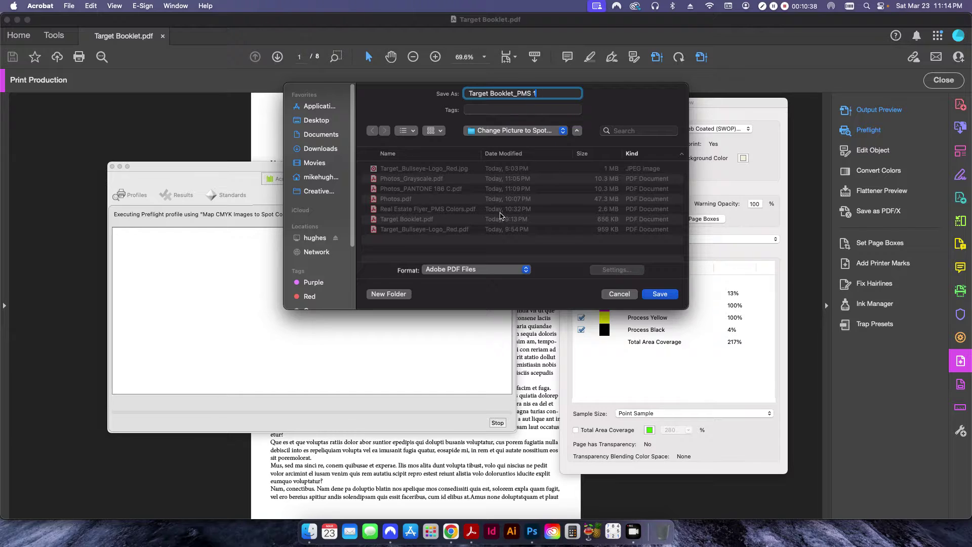
pyautogui.press('Return')
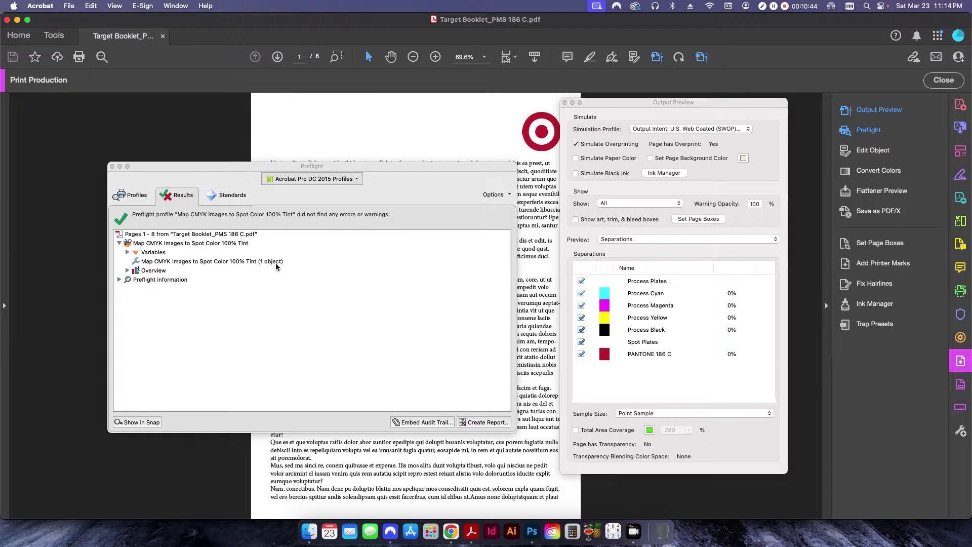
# Close Preflight and toggle the PANTONE 186 C plate off and on in Output Preview while checking the booklet's logos
pyautogui.click(112, 166)
pyautogui.moveTo(611, 103); pyautogui.dragTo(667, 102)
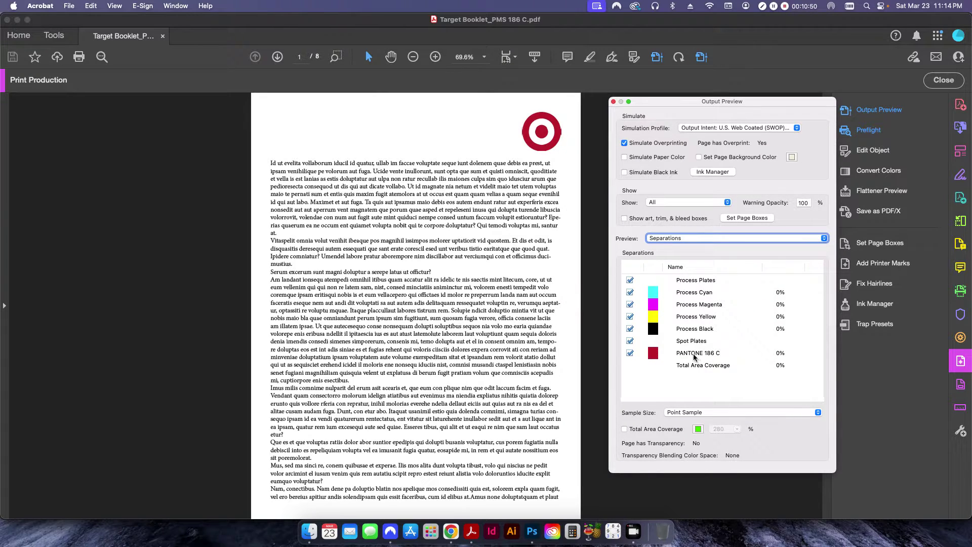
pyautogui.click(630, 353)
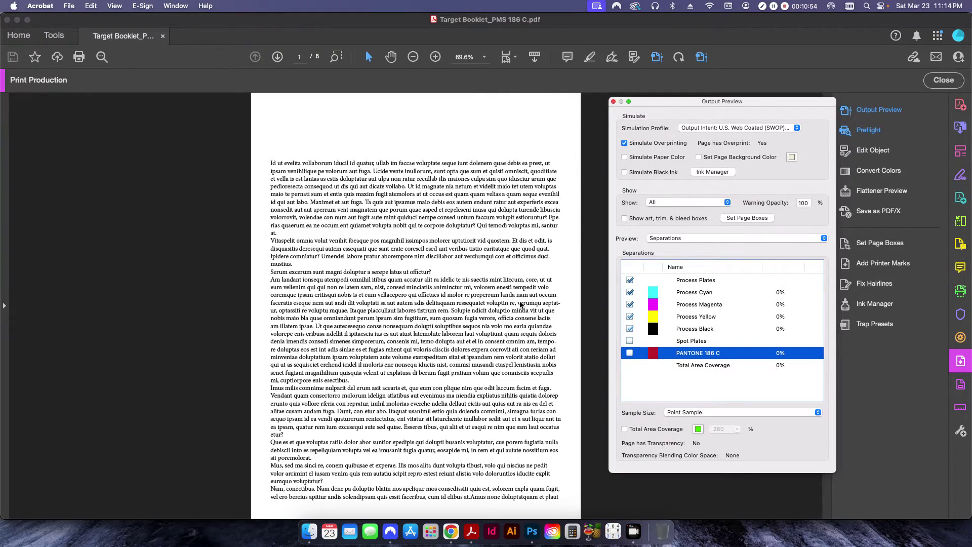
pyautogui.scroll(-4, 509, 296)
pyautogui.click(474, 266)
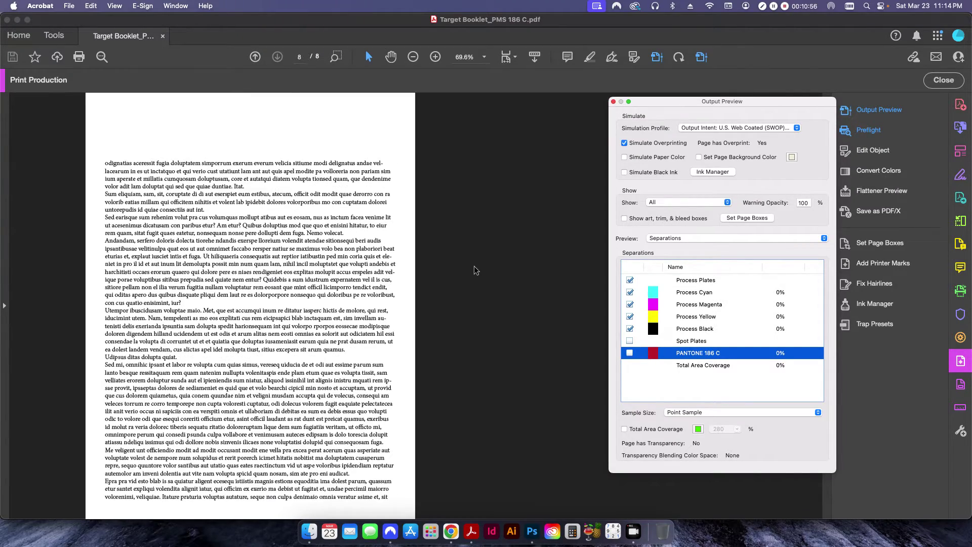
pyautogui.click(630, 353)
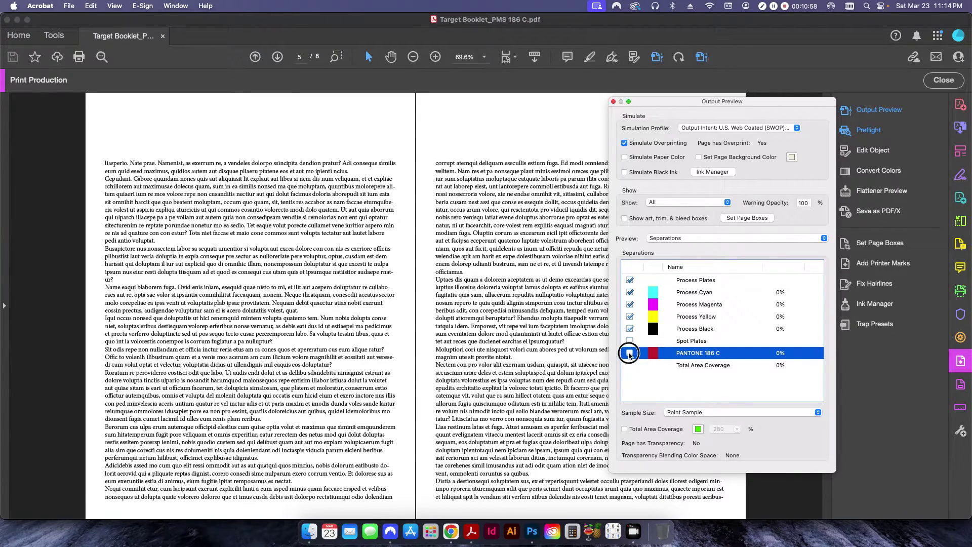
pyautogui.press('Home')
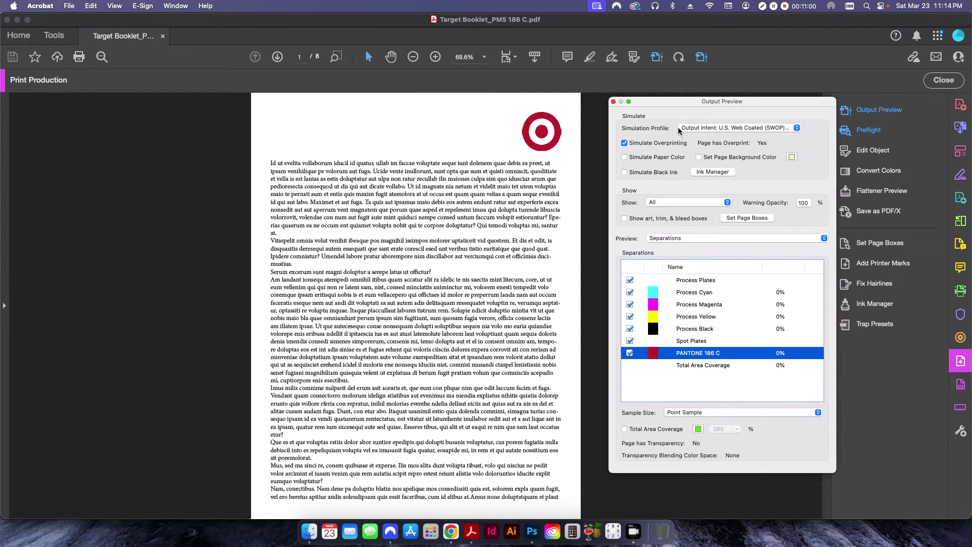
# Check the logo inks on the inside spread with Output Preview, and close the preview
pyautogui.scroll(-3, 560, 252)
pyautogui.moveTo(658, 101); pyautogui.dragTo(368, 89)
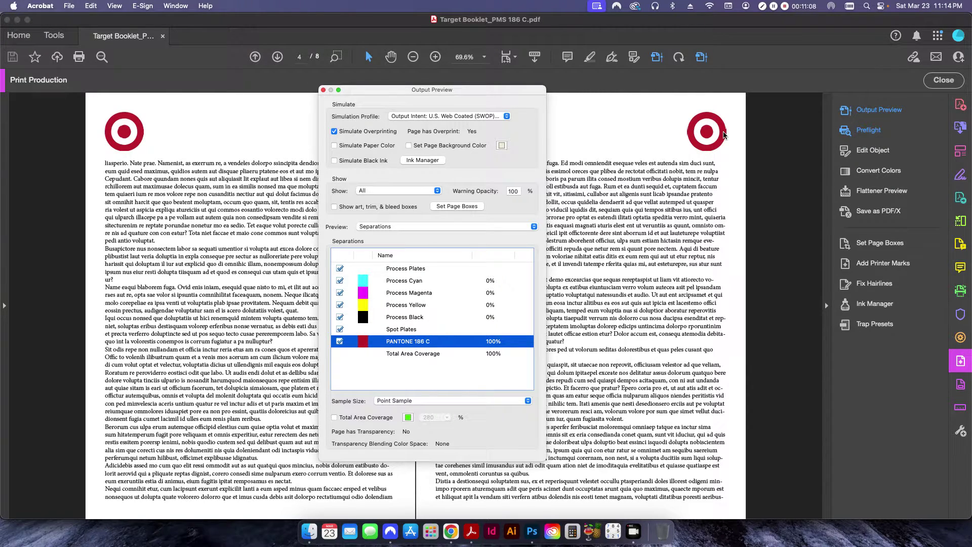
pyautogui.click(323, 90)
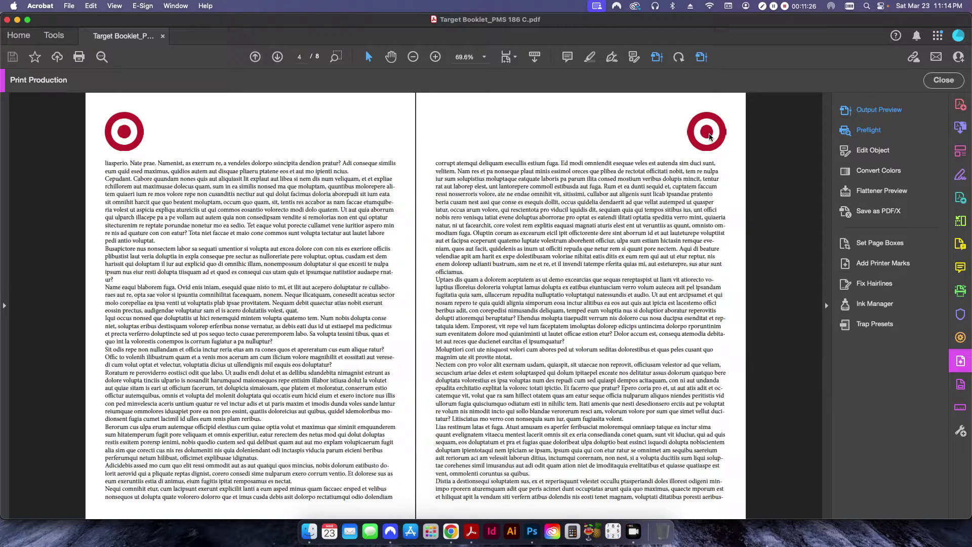
# Close the booklet, switch to Finder and open Real Estate Flyer_PMS Colors.pdf from the Change Picture to Spot Color folder
pyautogui.click(8, 20)
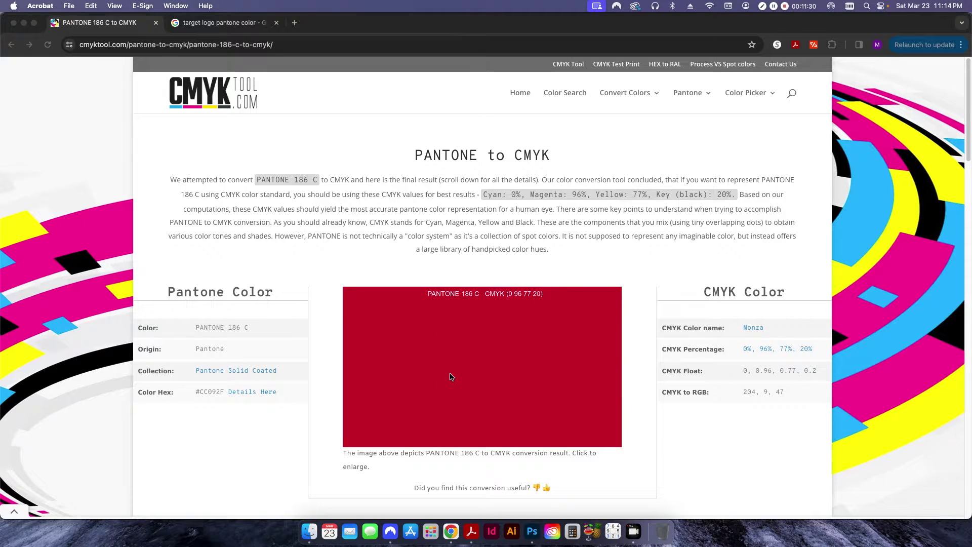
pyautogui.press('super+Tab')
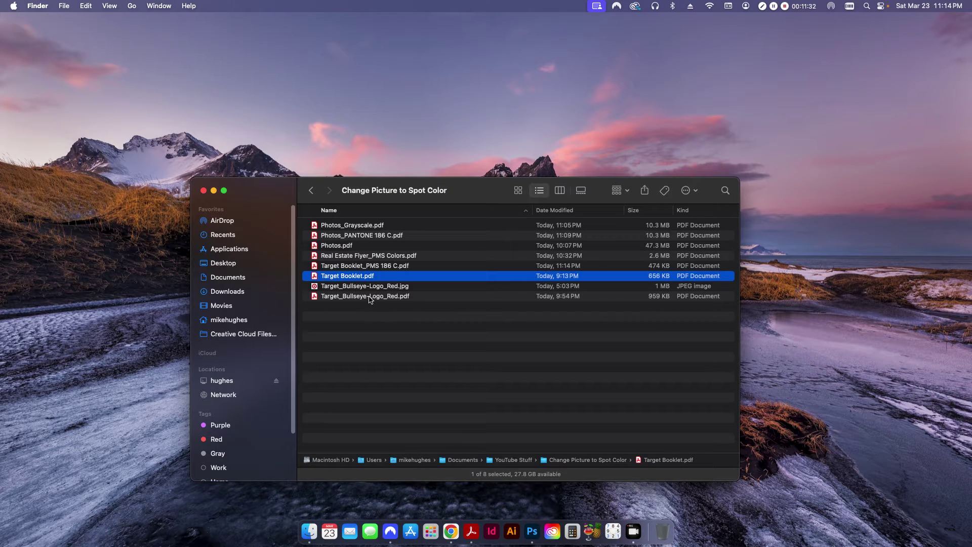
pyautogui.click(359, 255)
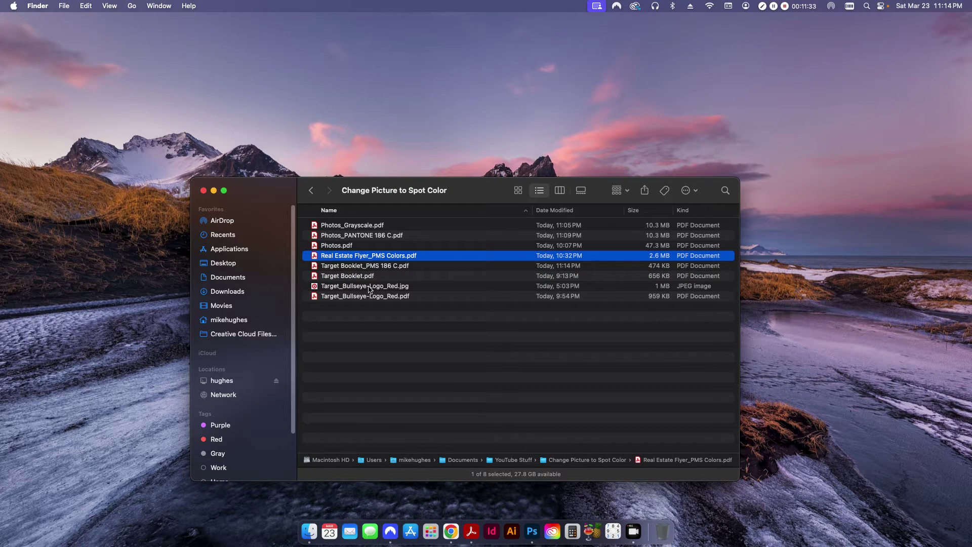
pyautogui.doubleClick(359, 256)
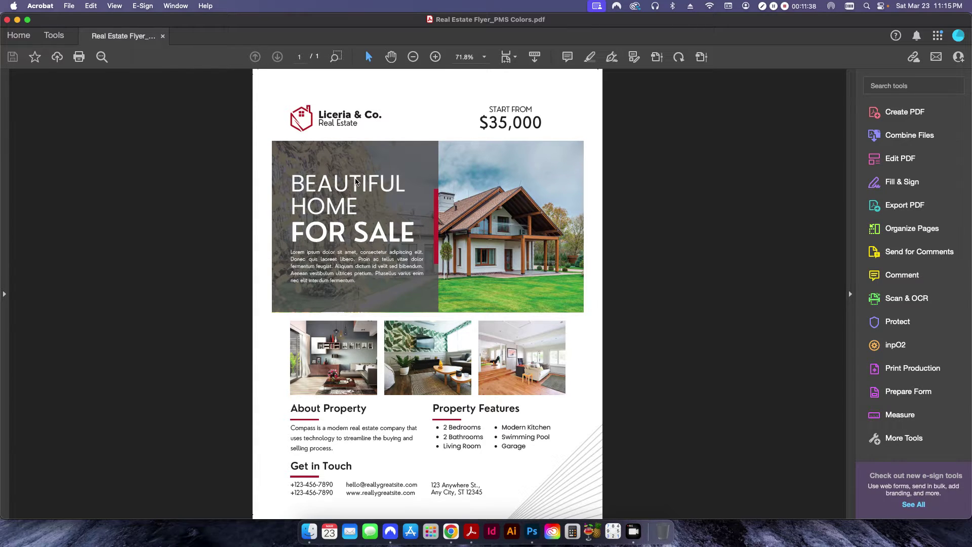
# Open Output Preview beside the flyer and toggle the PANTONE 186 C plate off and on to see which elements use it
pyautogui.click(703, 60)
pyautogui.moveTo(452, 86); pyautogui.dragTo(735, 109)
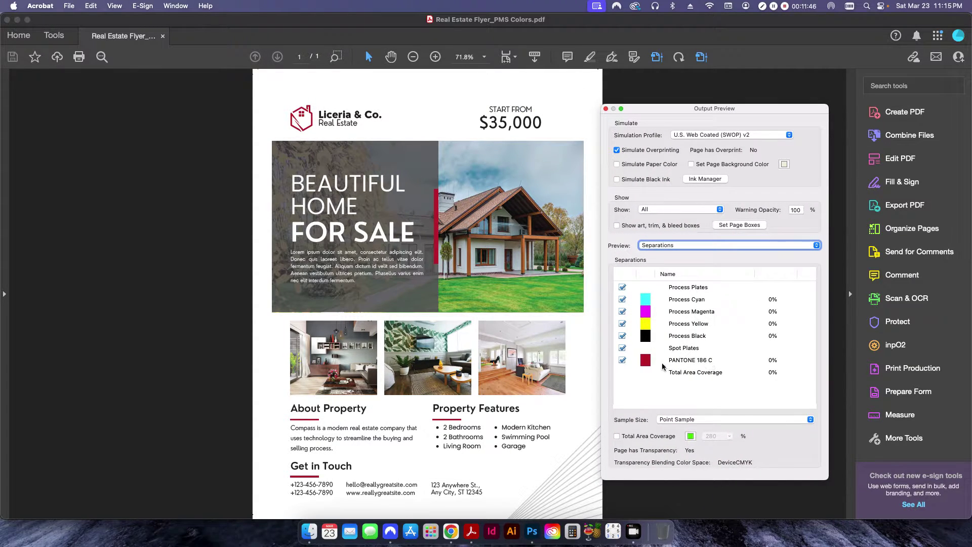
pyautogui.click(622, 360)
pyautogui.click(622, 361)
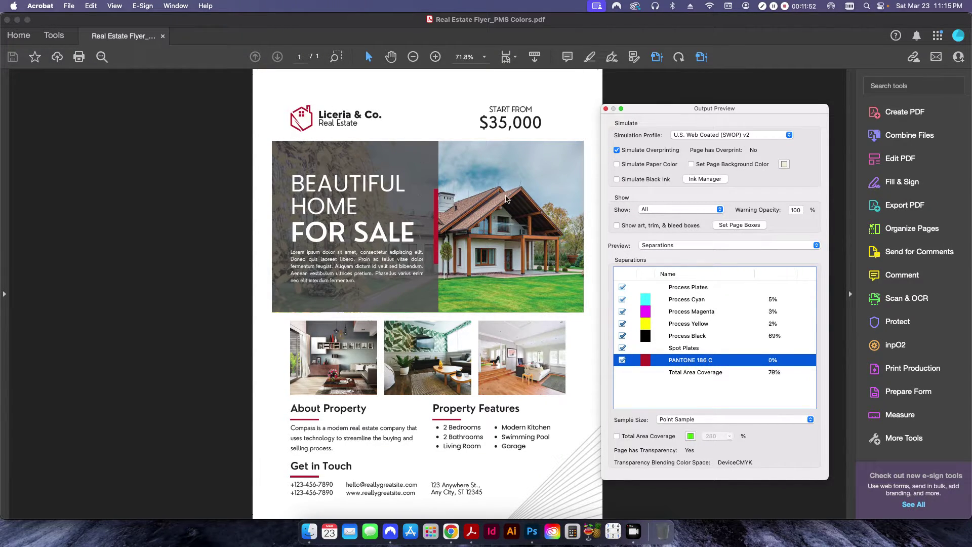
pyautogui.click(622, 360)
pyautogui.click(622, 360)
# Toggle the Process Black and PANTONE 186 C plates, check the flyer photos' ink values in Output Preview, and close it
pyautogui.click(623, 336)
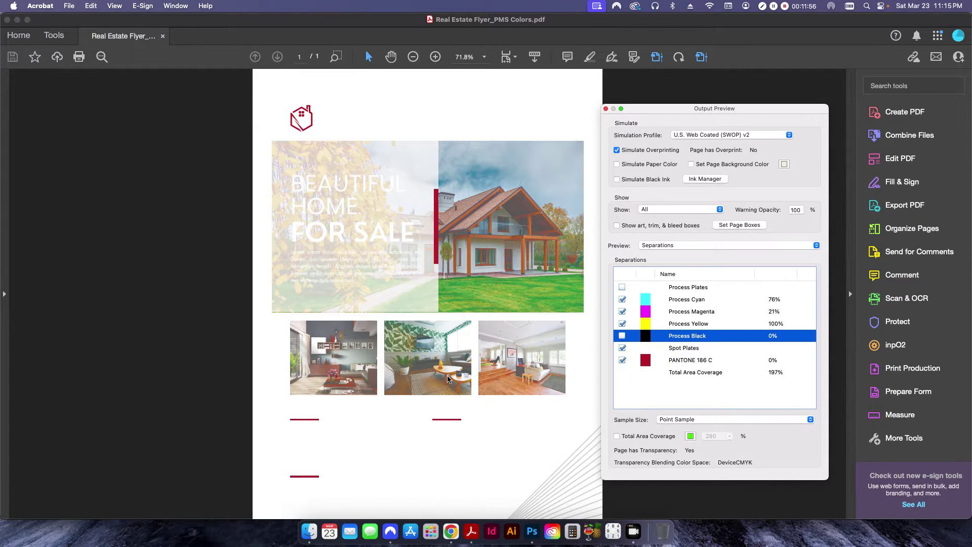
pyautogui.click(623, 336)
pyautogui.click(622, 361)
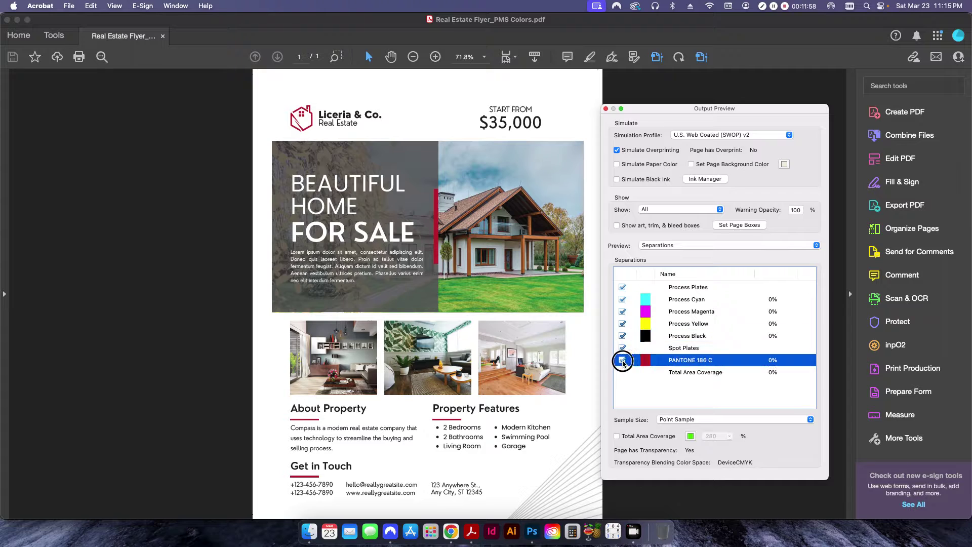
pyautogui.click(622, 361)
pyautogui.click(606, 109)
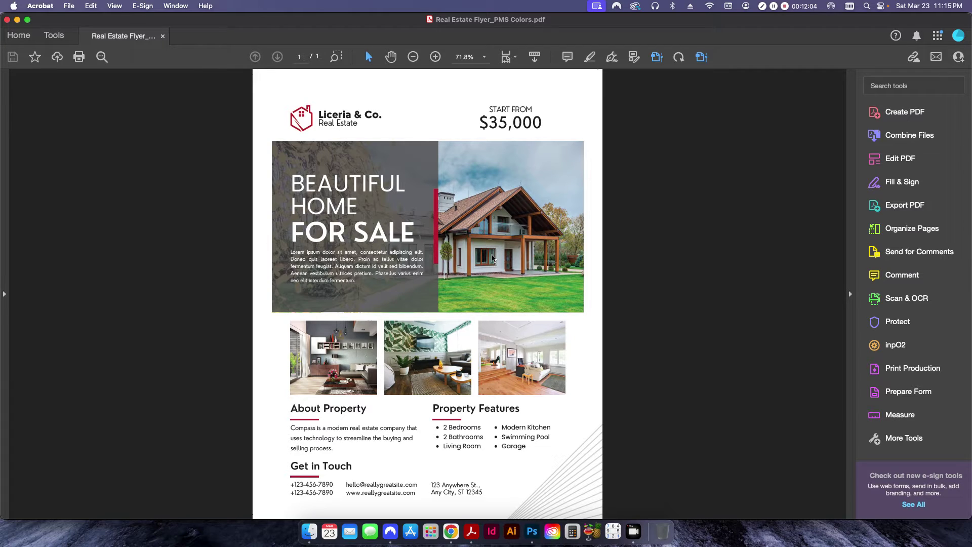
pyautogui.click(707, 58)
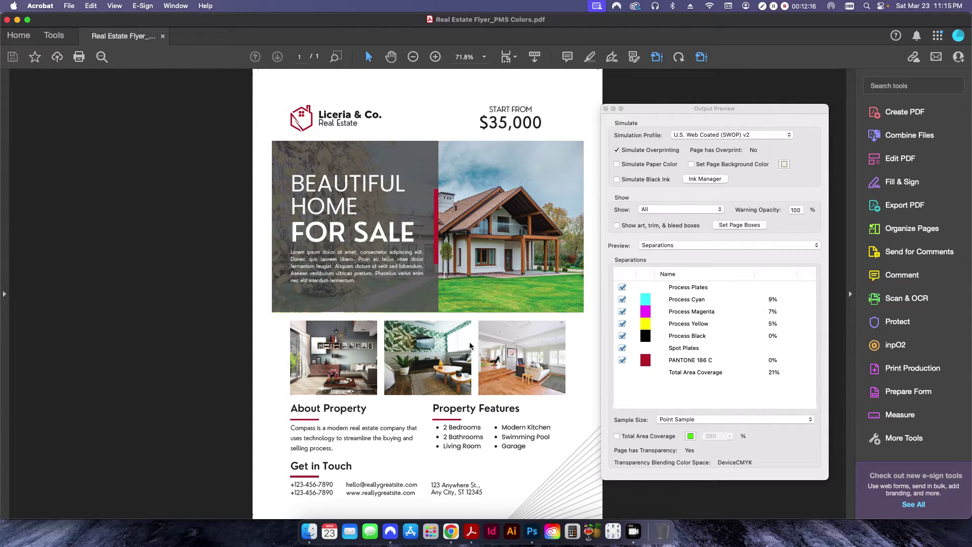
pyautogui.click(606, 109)
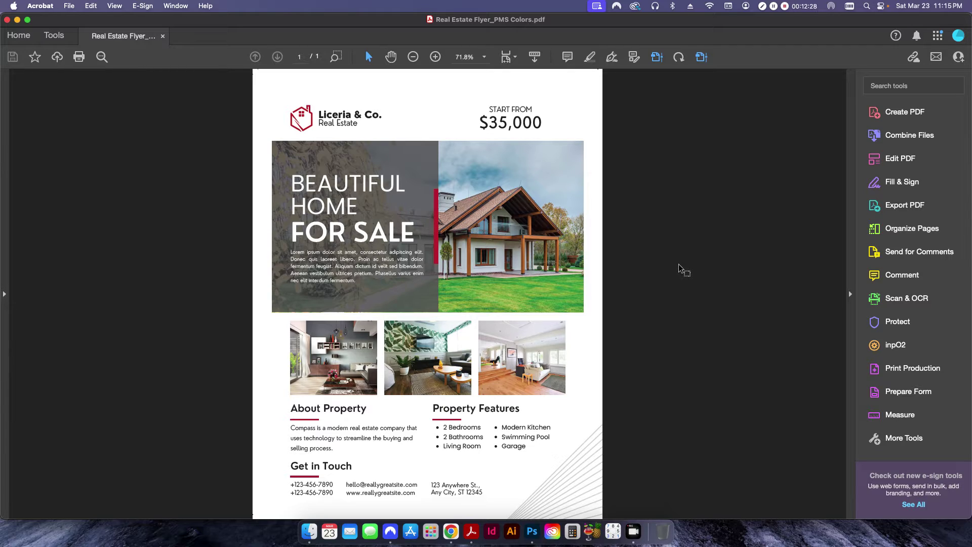
# Open Preflight from the Print Production tools and select the Map Grayscale Images to Spot Color - Keeps Tint Percentage fixup
pyautogui.click(922, 370)
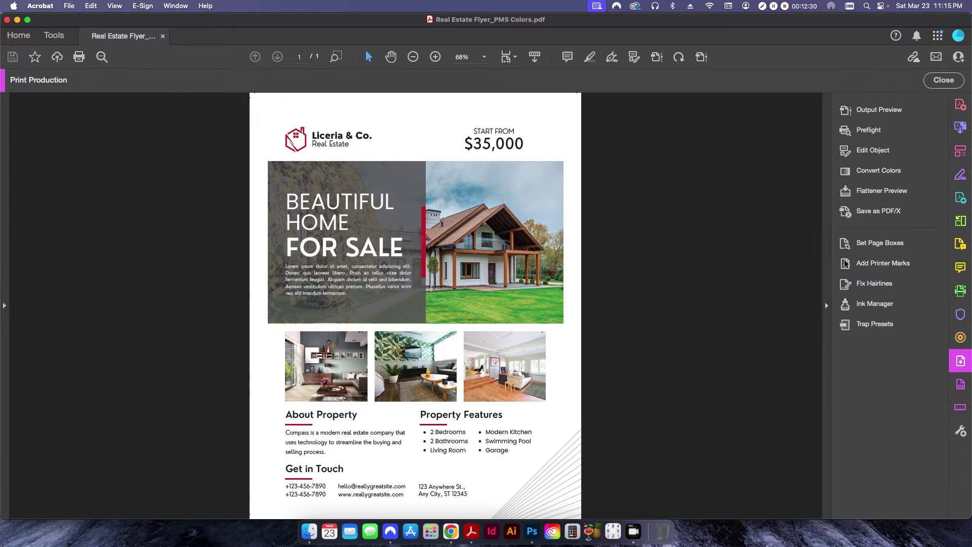
pyautogui.click(860, 137)
pyautogui.moveTo(465, 168); pyautogui.dragTo(747, 204)
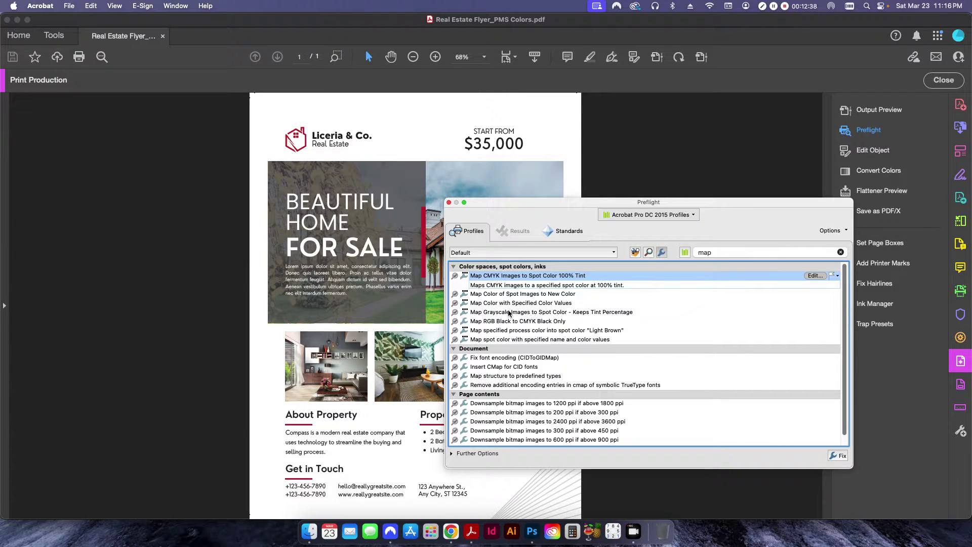
pyautogui.click(555, 312)
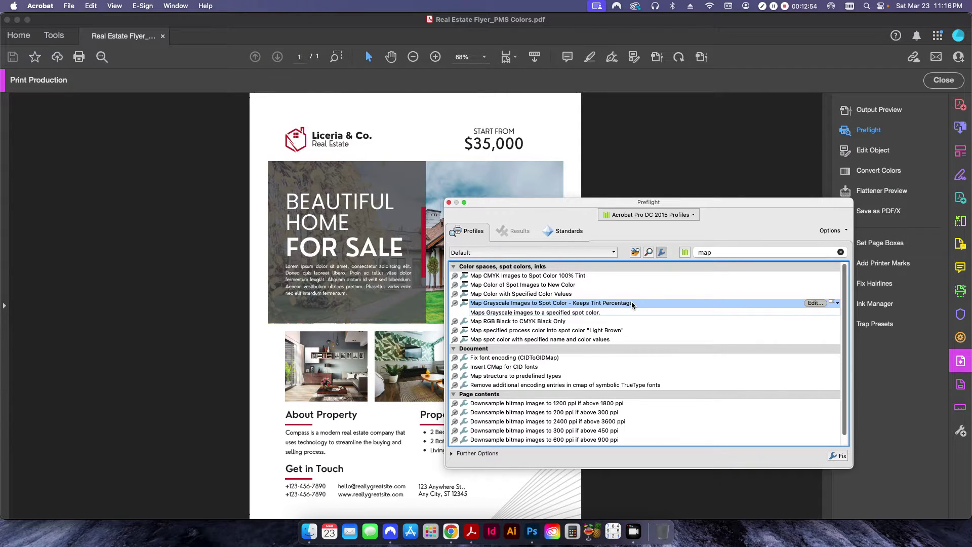
# Replace the fixup search term to list the Preflight fixups matching "convert"
pyautogui.click(722, 252)
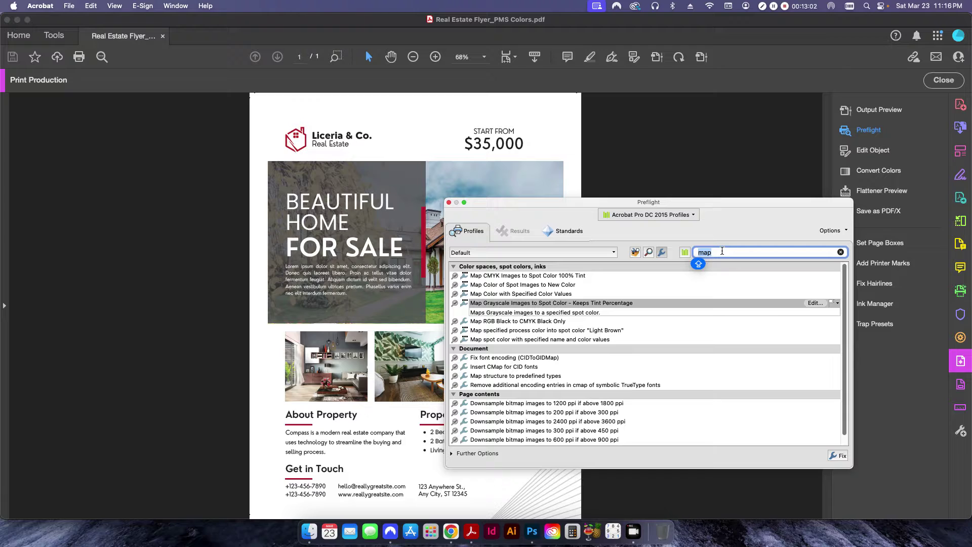
pyautogui.write('COLOR')
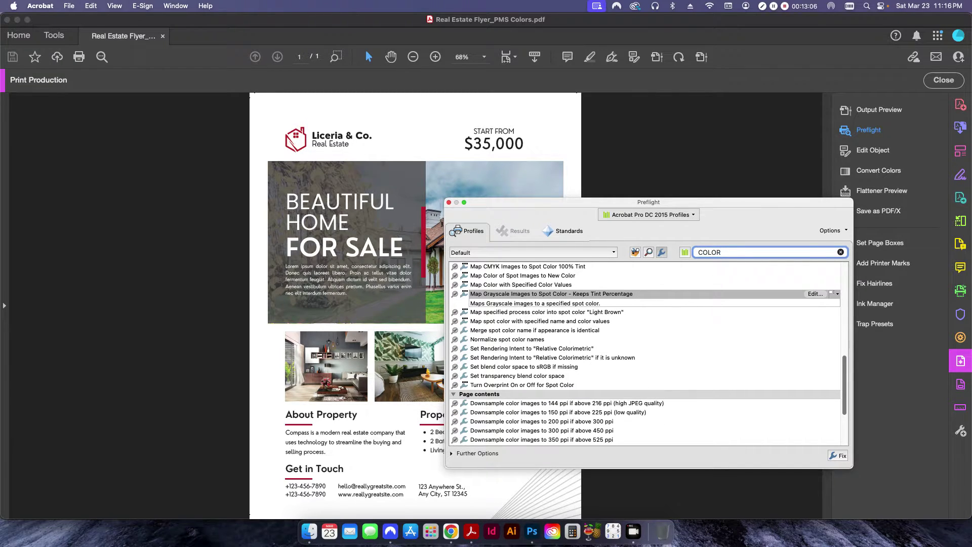
pyautogui.press('super+a')
pyautogui.press('BackSpace')
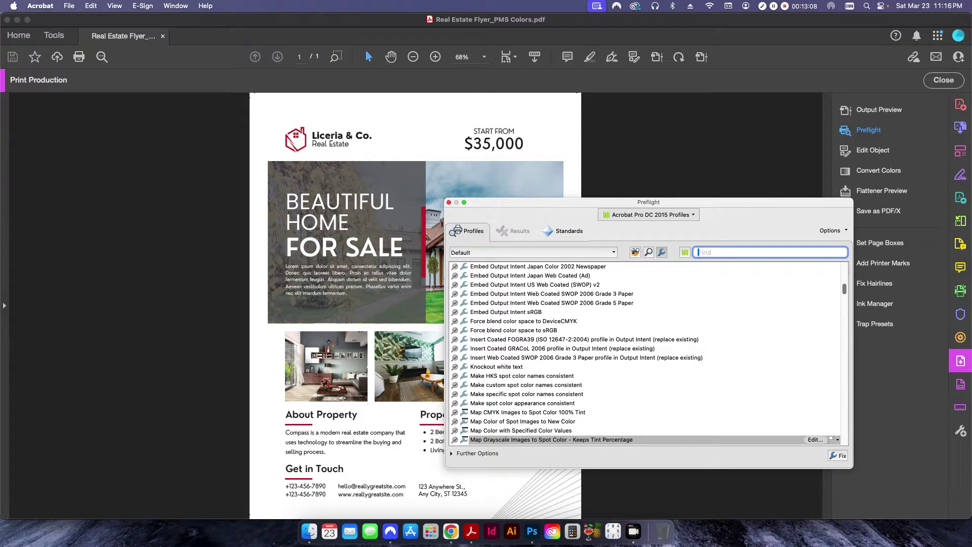
pyautogui.write('convert')
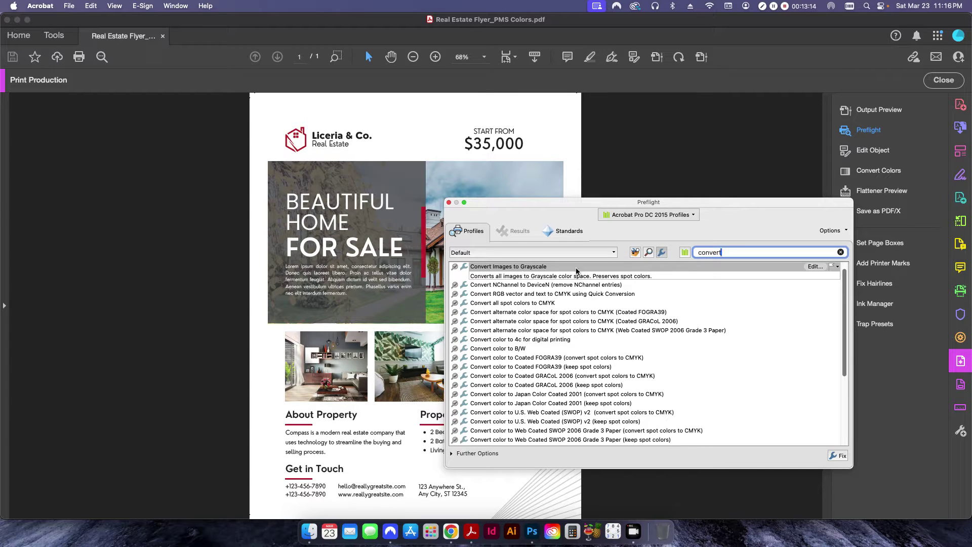
# Review the Convert Images to Grayscale fixup's destination and conversion settings, including the object types it can target, and leave it unedited
pyautogui.click(815, 266)
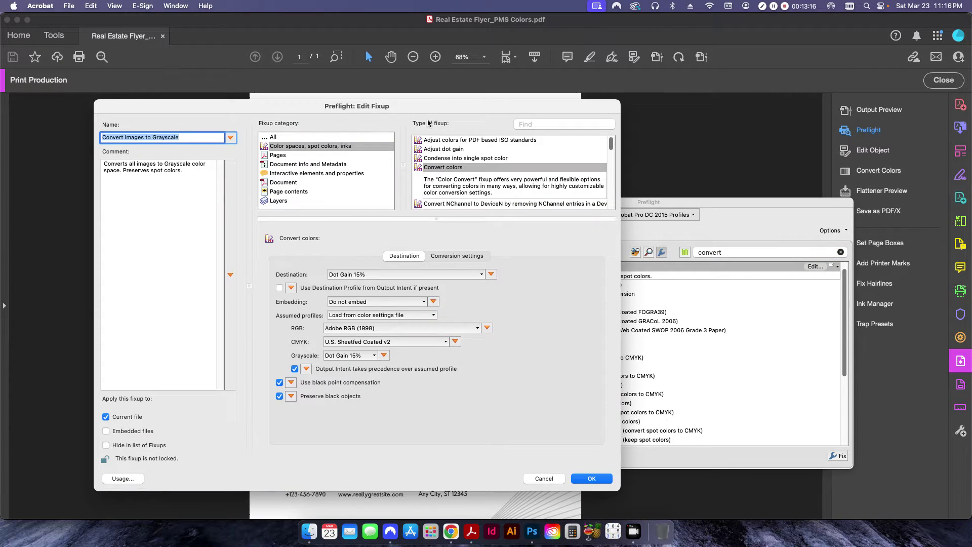
pyautogui.moveTo(428, 105); pyautogui.dragTo(542, 104)
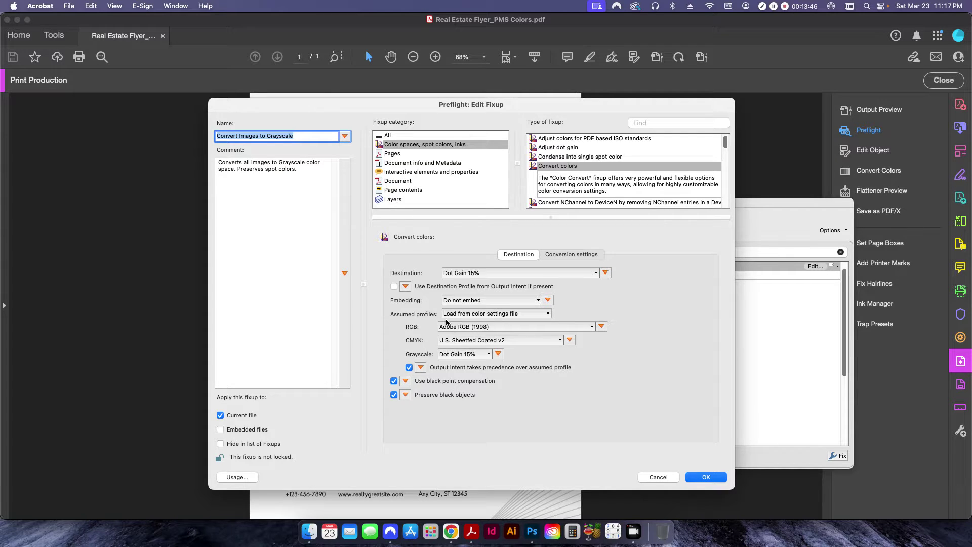
pyautogui.click(559, 255)
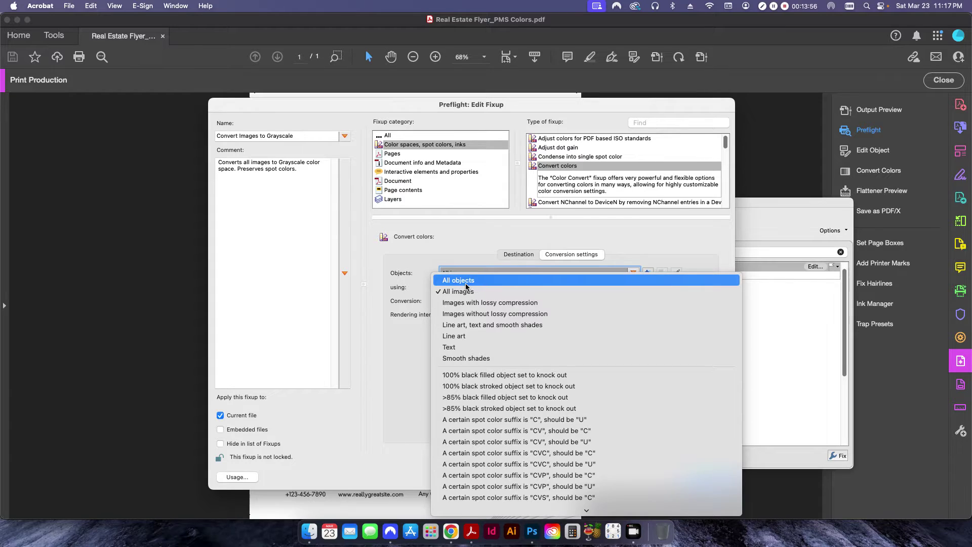
pyautogui.click(414, 287)
pyautogui.moveTo(434, 108); pyautogui.dragTo(328, 110)
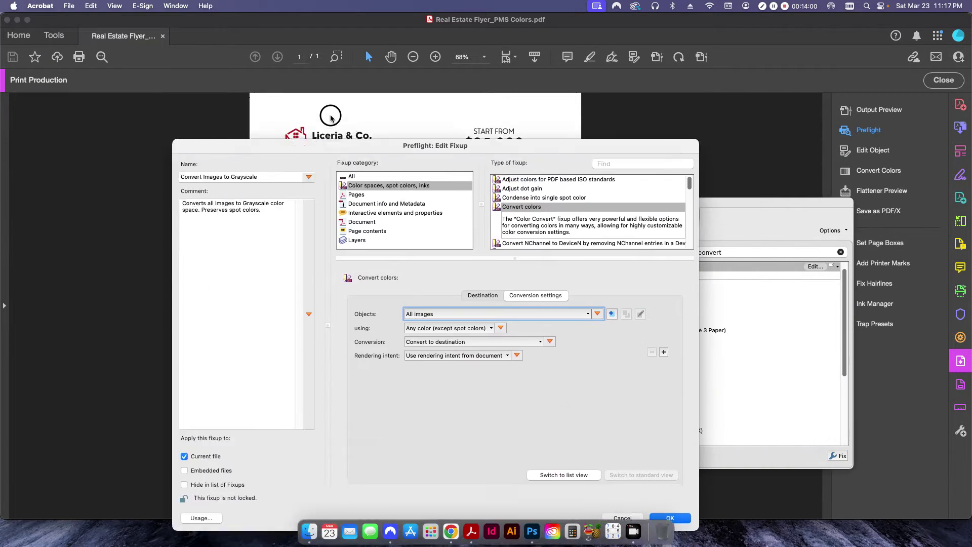
pyautogui.click(432, 280)
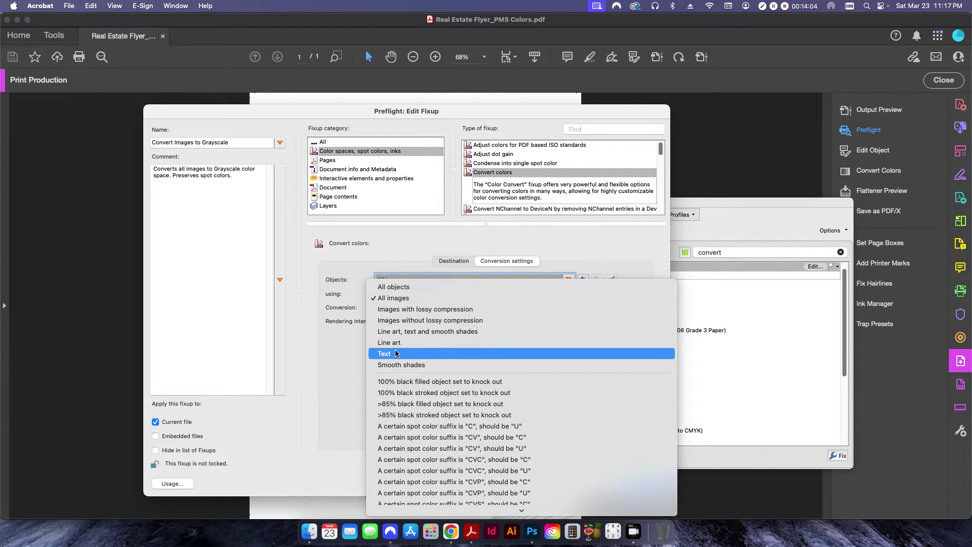
pyautogui.click(327, 348)
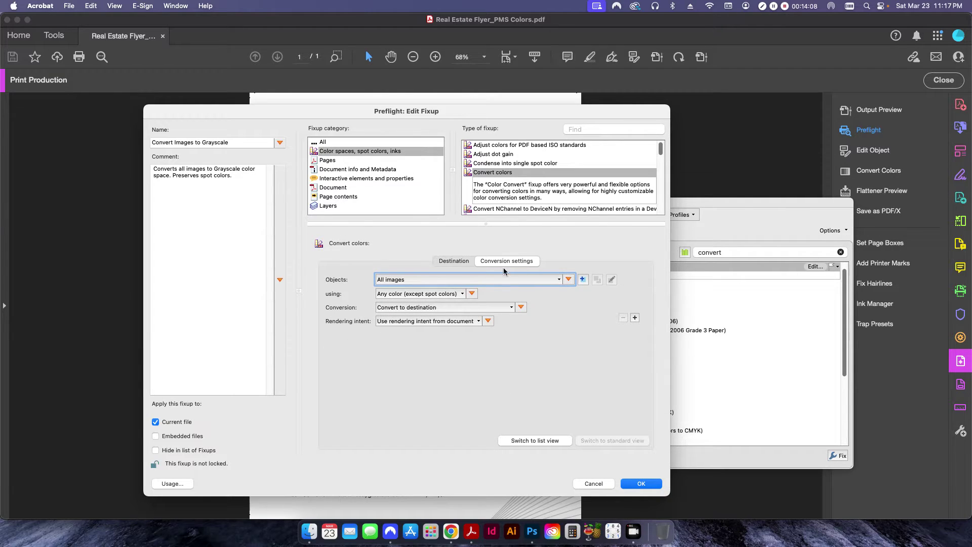
pyautogui.click(451, 279)
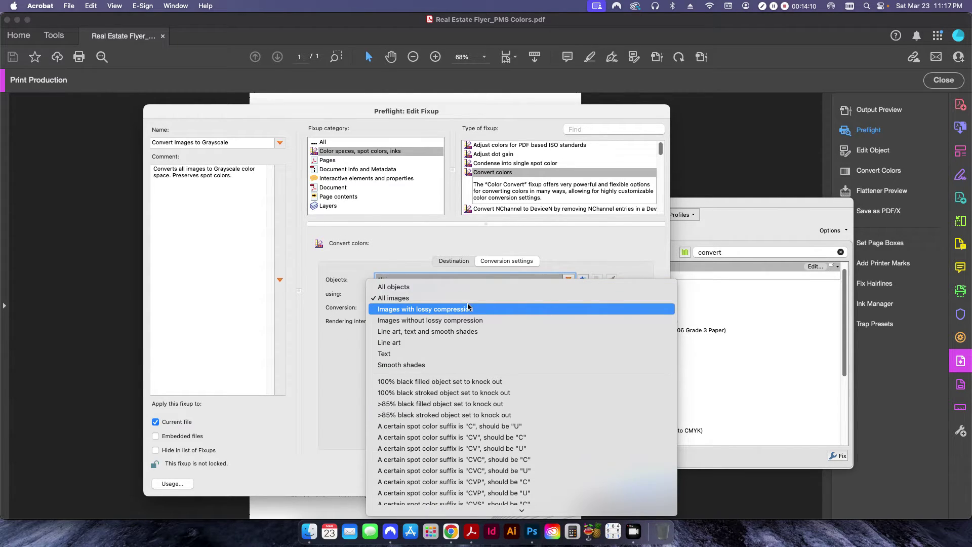
pyautogui.click(380, 303)
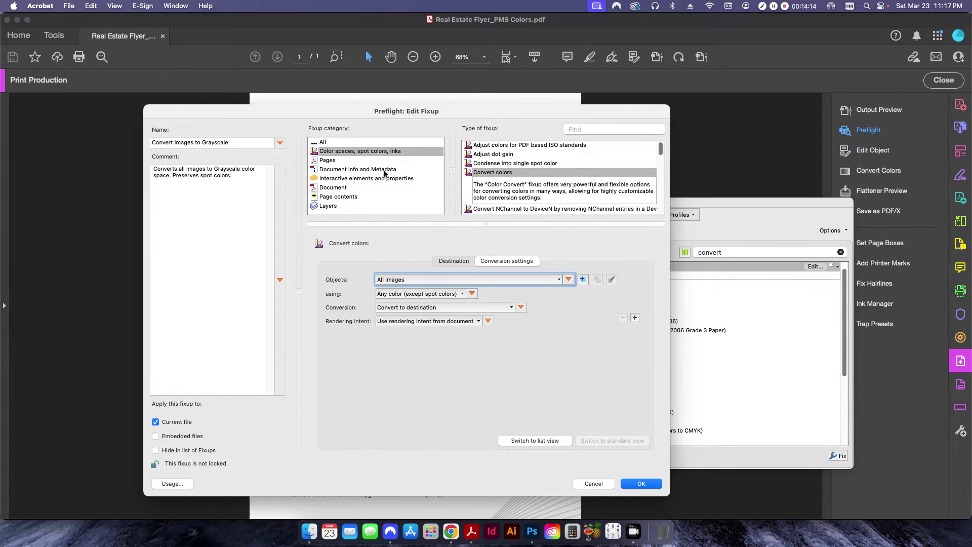
pyautogui.moveTo(388, 120); pyautogui.dragTo(708, 233)
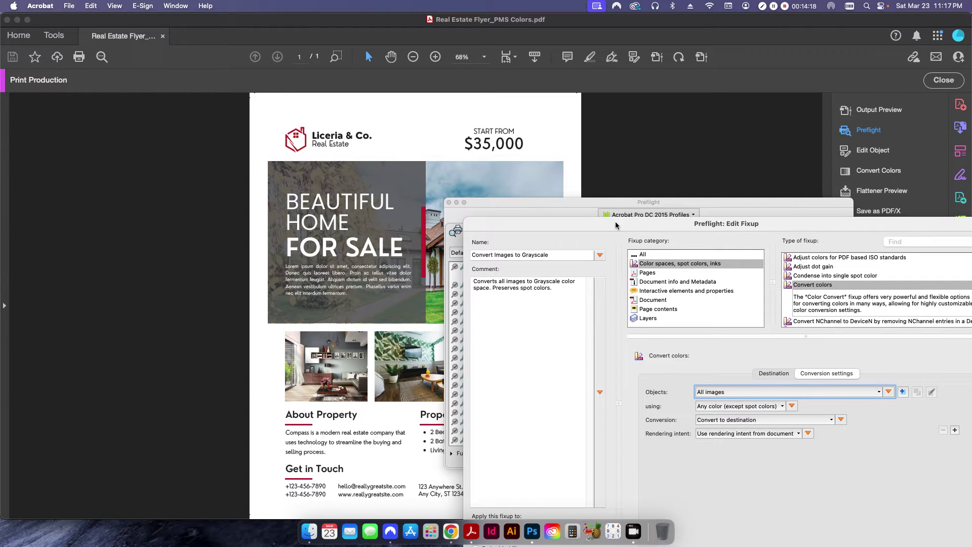
pyautogui.moveTo(610, 219); pyautogui.dragTo(295, 108)
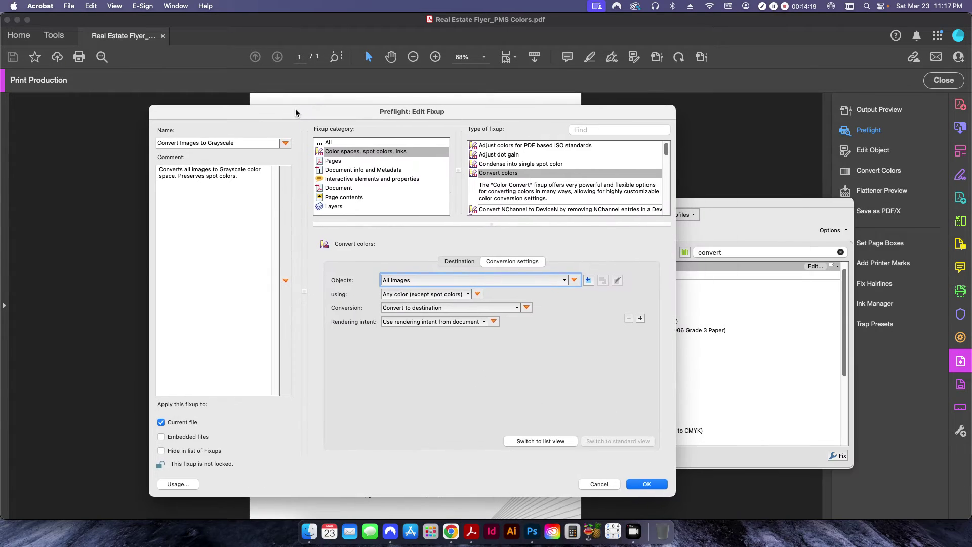
pyautogui.click(599, 484)
# Run the Convert Images to Grayscale fixup, save the result as Real Estate Flyer_PMS Colors_Grayscale Images, and close Preflight
pyautogui.click(840, 456)
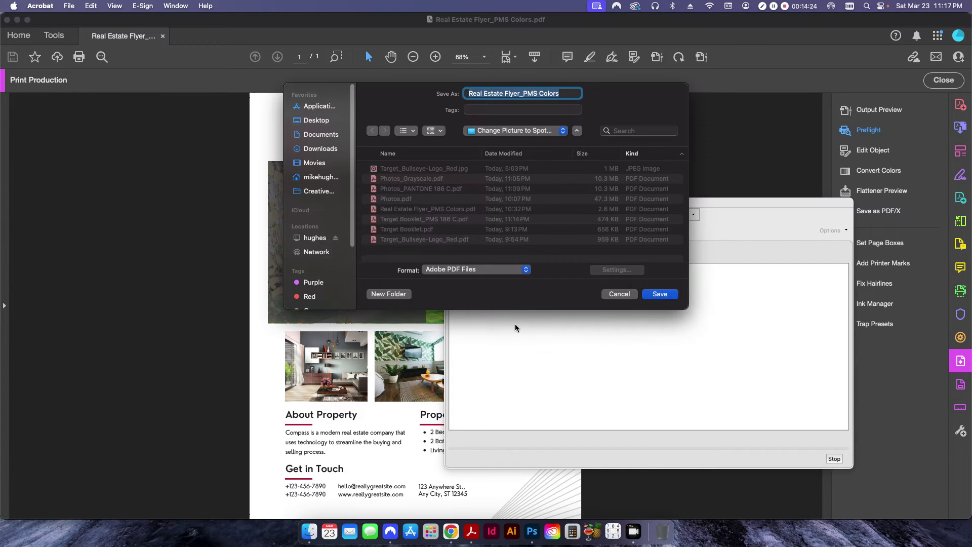
pyautogui.press('Right')
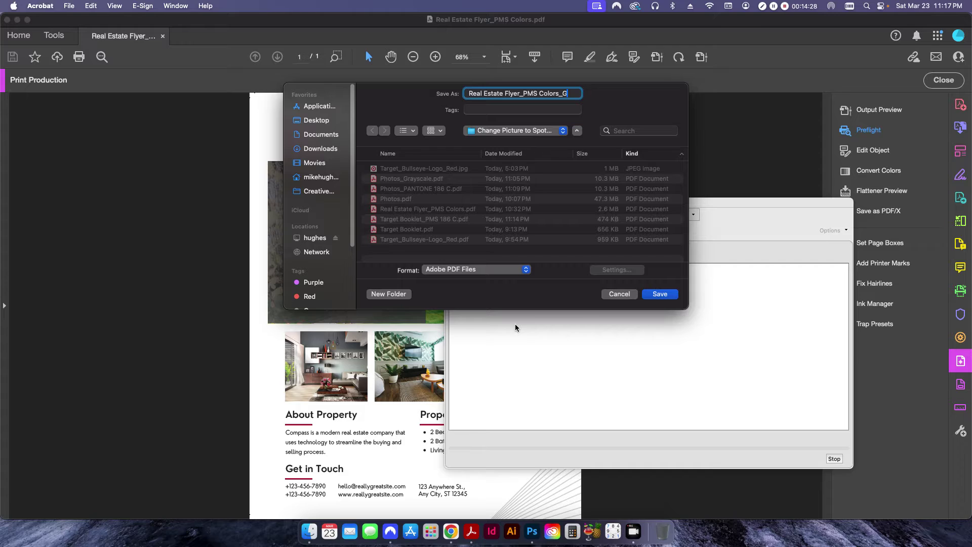
pyautogui.write('_Grayscal')
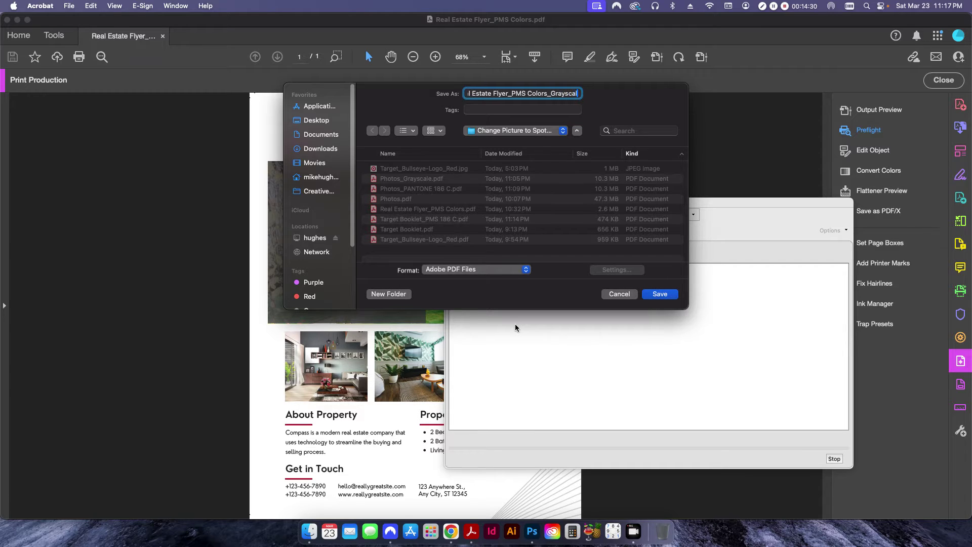
pyautogui.write('e Images')
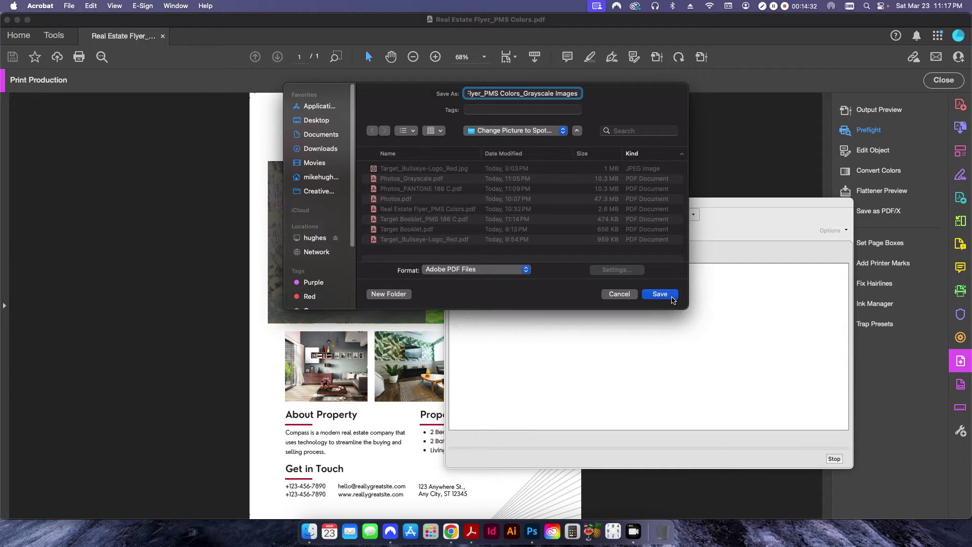
pyautogui.click(673, 299)
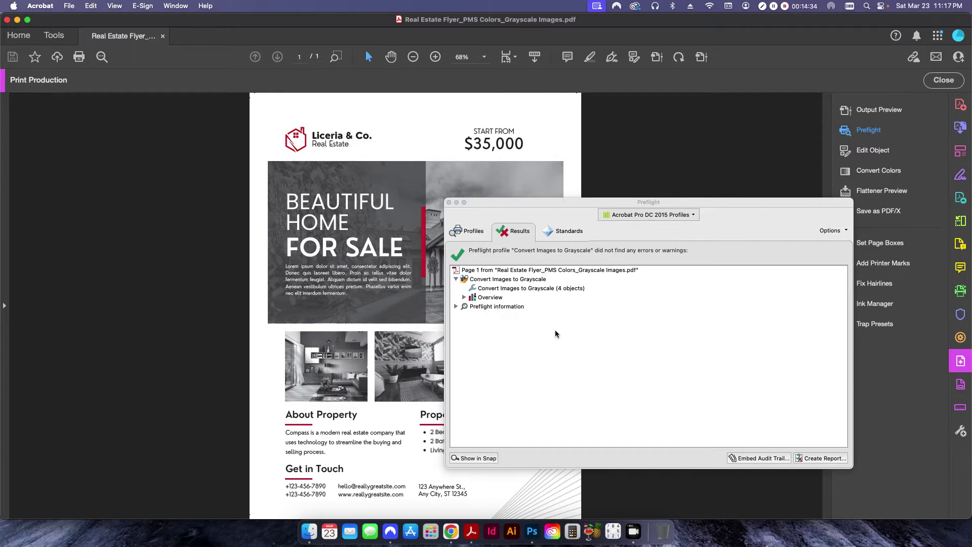
pyautogui.click(449, 203)
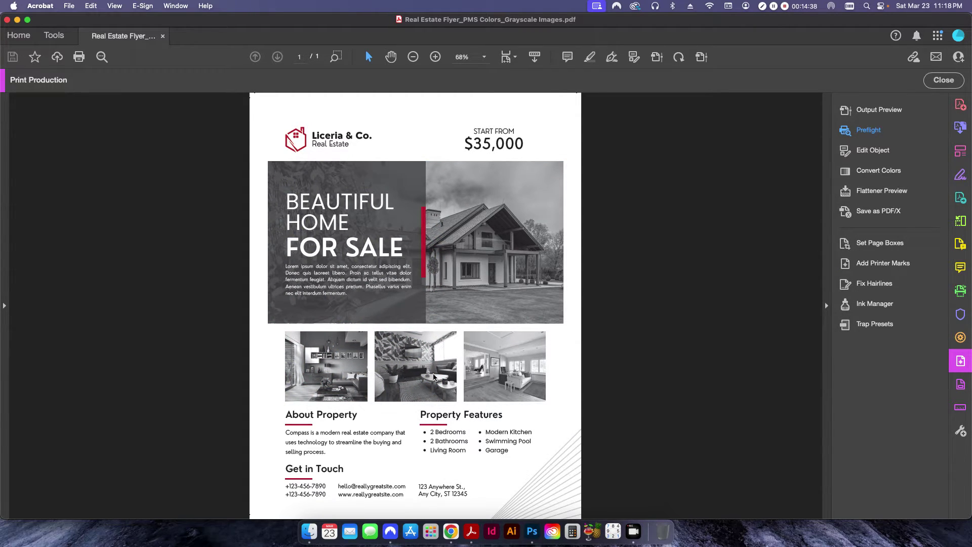
# Toggle the Process Black plate off and on in Output Preview to check the grayscale photos, and close the preview
pyautogui.click(701, 57)
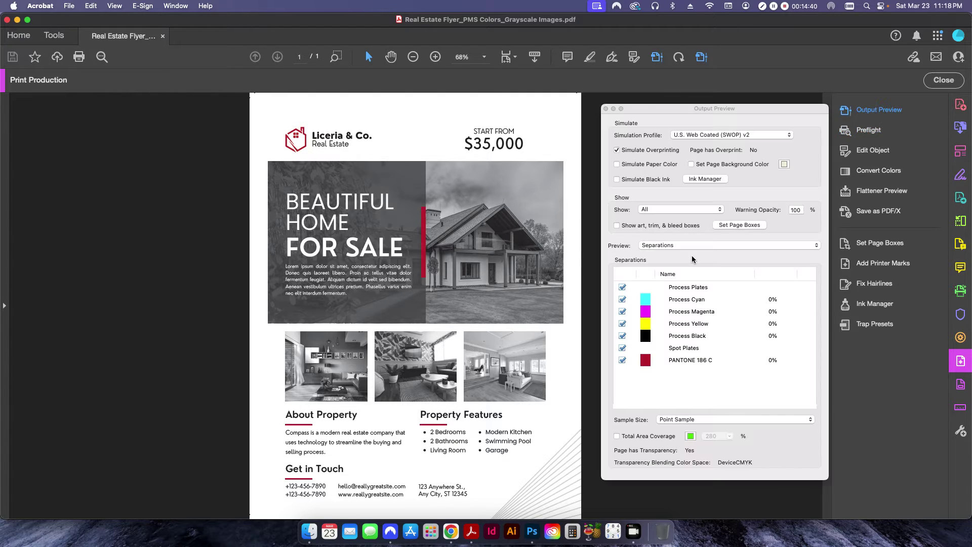
pyautogui.click(623, 337)
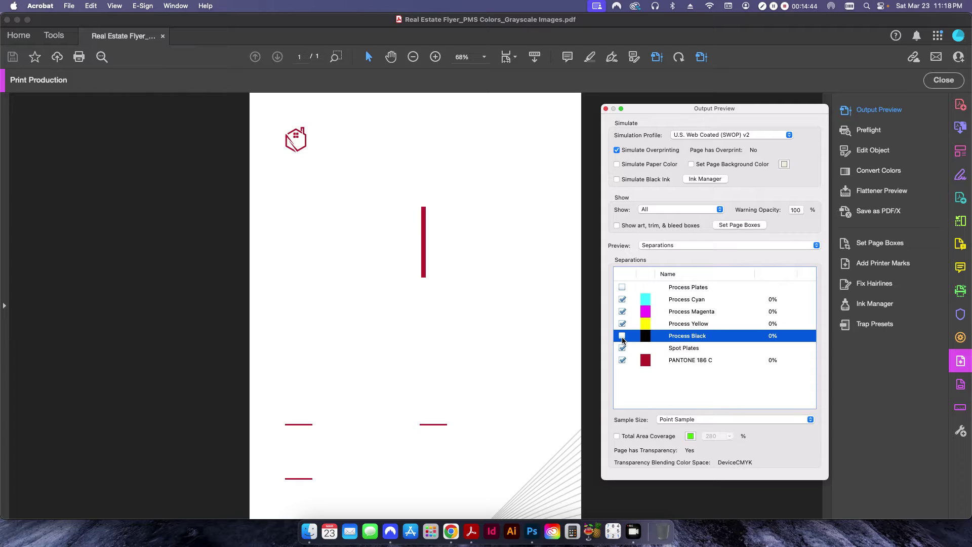
pyautogui.click(623, 337)
pyautogui.click(623, 338)
pyautogui.click(623, 337)
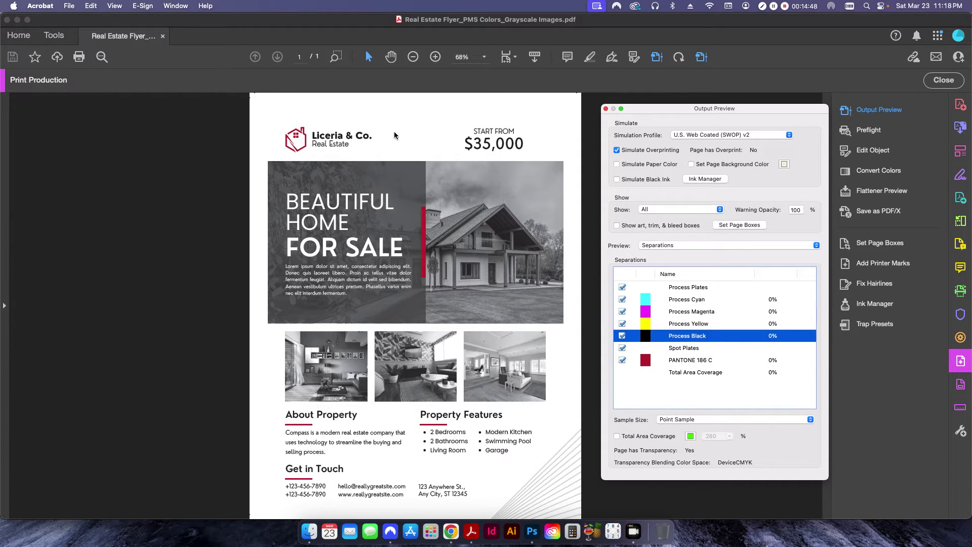
pyautogui.click(606, 108)
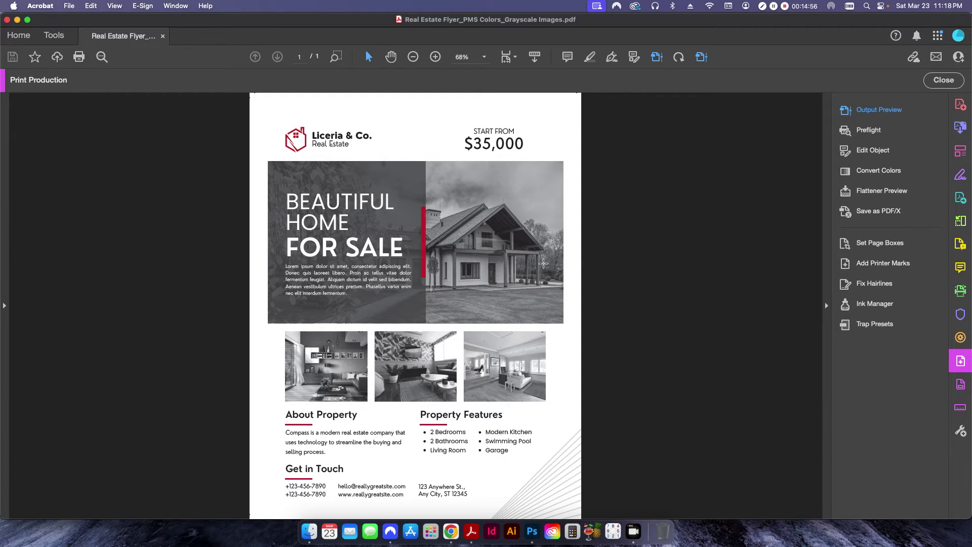
# Find the Preflight fixups matching "map" and start the Map Grayscale Images to Spot Color - Keeps Tint Percentage fixup
pyautogui.click(868, 130)
pyautogui.doubleClick(725, 253)
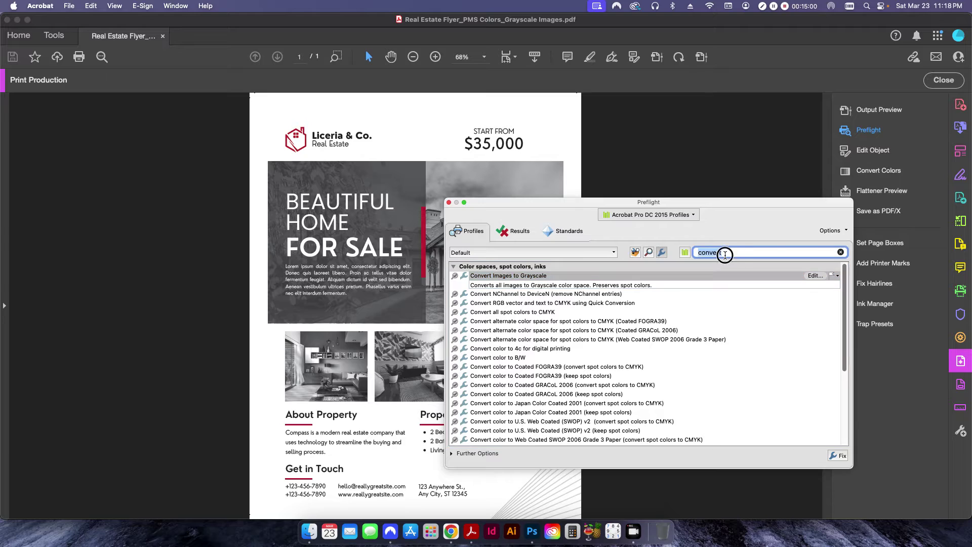
pyautogui.write('map')
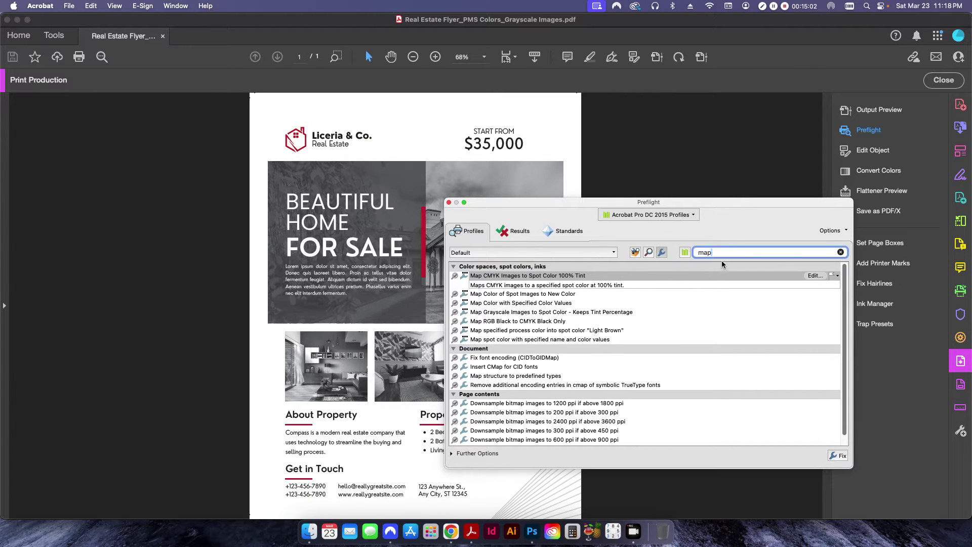
pyautogui.click(479, 313)
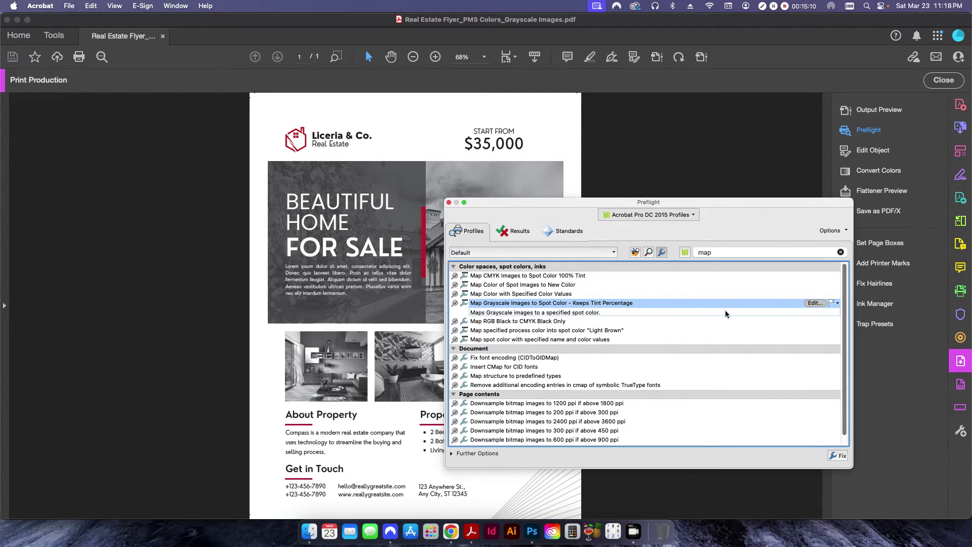
pyautogui.click(837, 457)
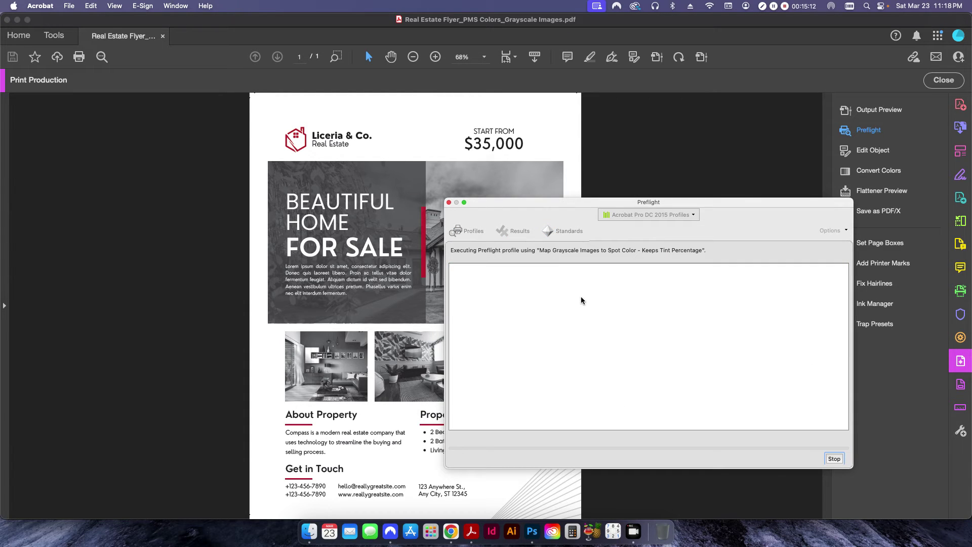
pyautogui.moveTo(349, 166); pyautogui.dragTo(757, 187)
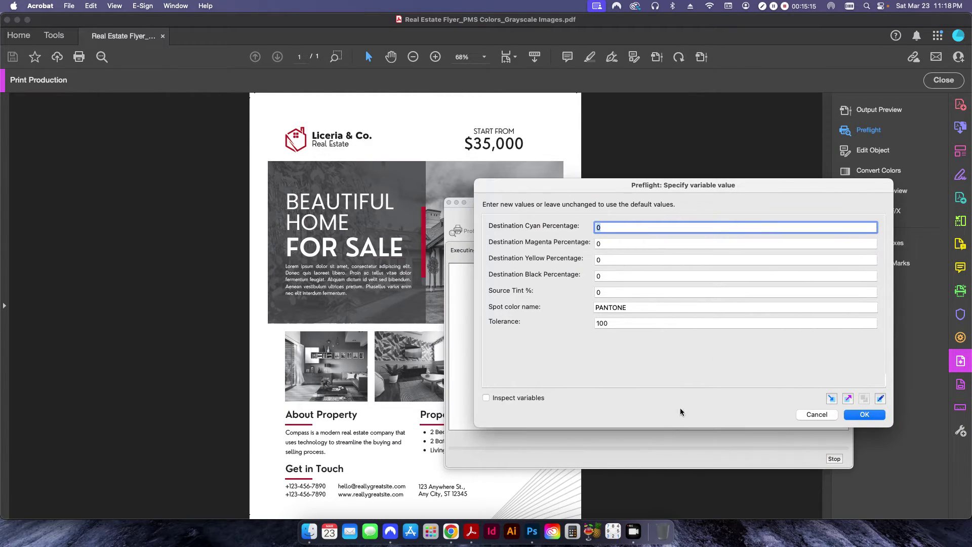
# Look up PANTONE 186 C's CMYK values in Chrome and set the fixup's destination magenta to 96, yellow to 77 and black to 20 percent
pyautogui.click(606, 247)
pyautogui.click(451, 532)
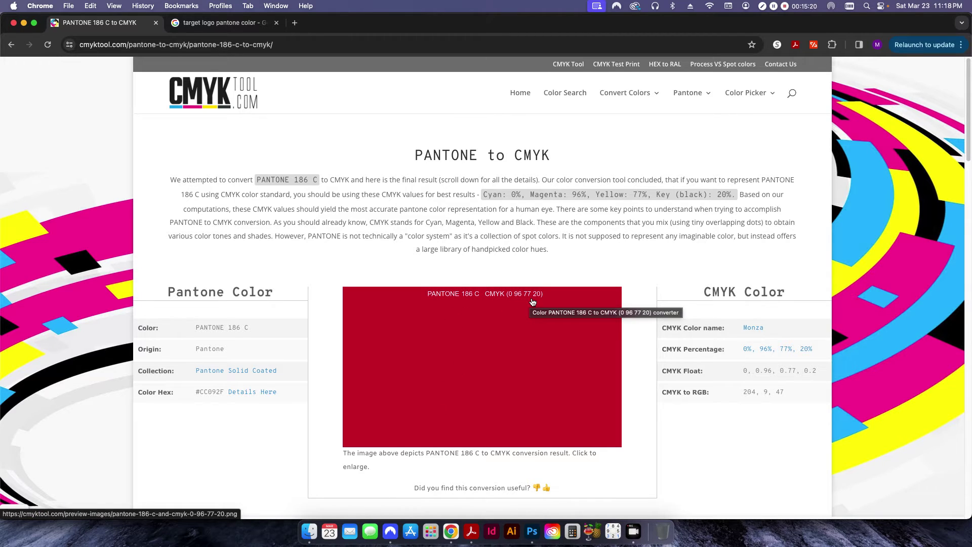
pyautogui.press('super+Tab')
pyautogui.write('96')
pyautogui.press('Tab')
pyautogui.write('77')
pyautogui.press('Tab')
pyautogui.write('20')
pyautogui.press('Tab')
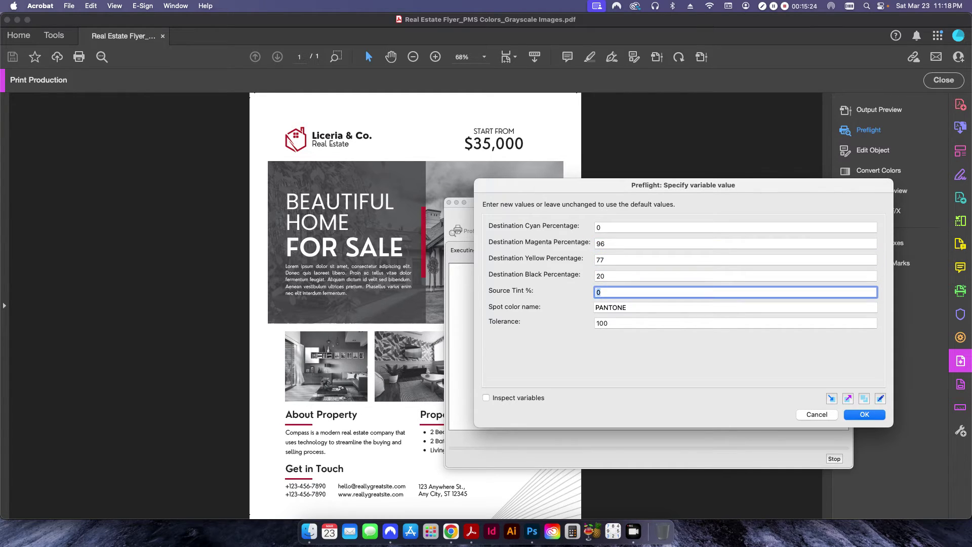
# Set the spot color name to PANTONE 186 C, leave source tint and tolerance at their defaults, and confirm the fixup's variables
pyautogui.press('Tab')
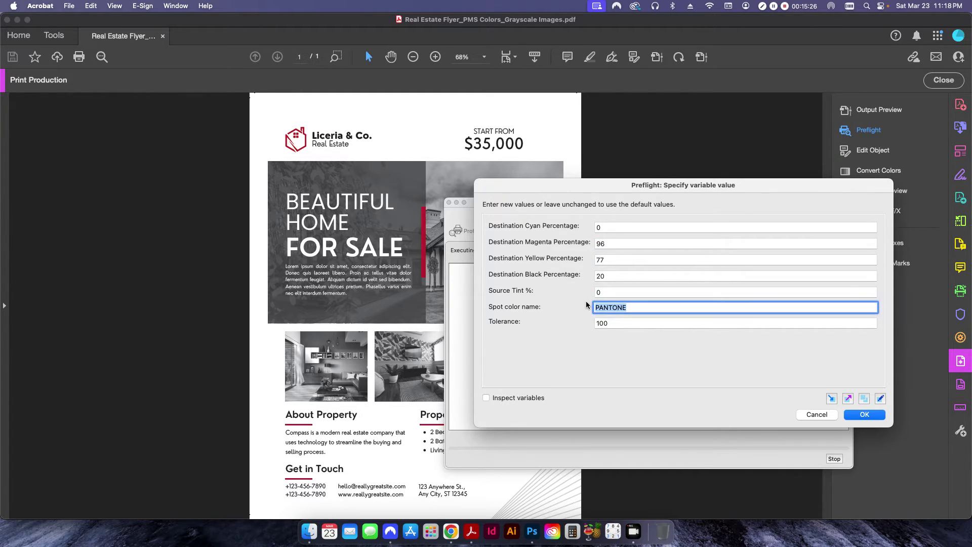
pyautogui.press('Tab')
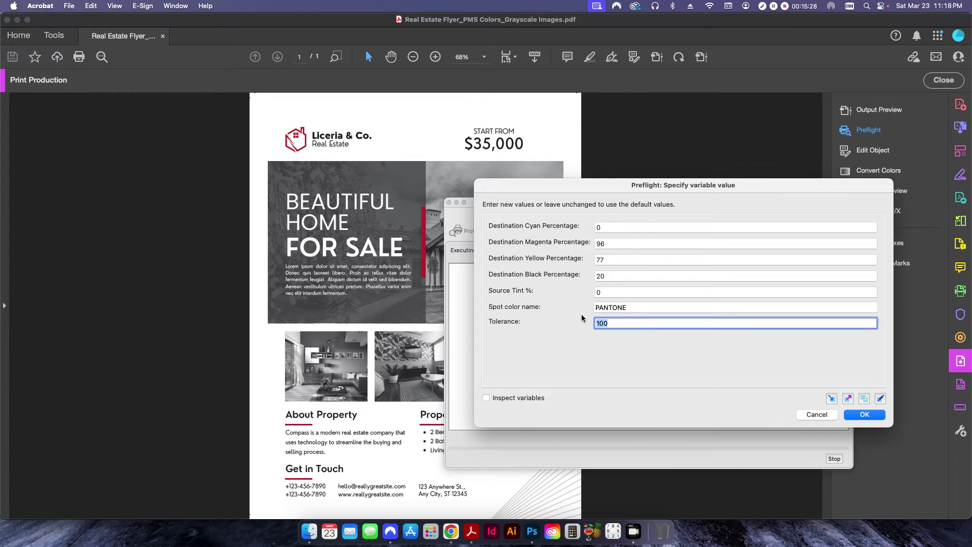
pyautogui.click(639, 308)
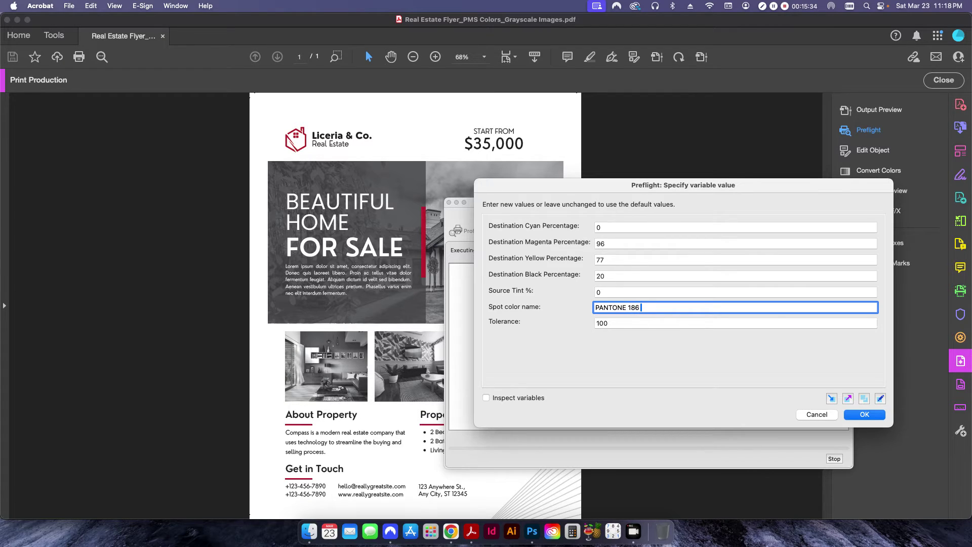
pyautogui.press('Tab')
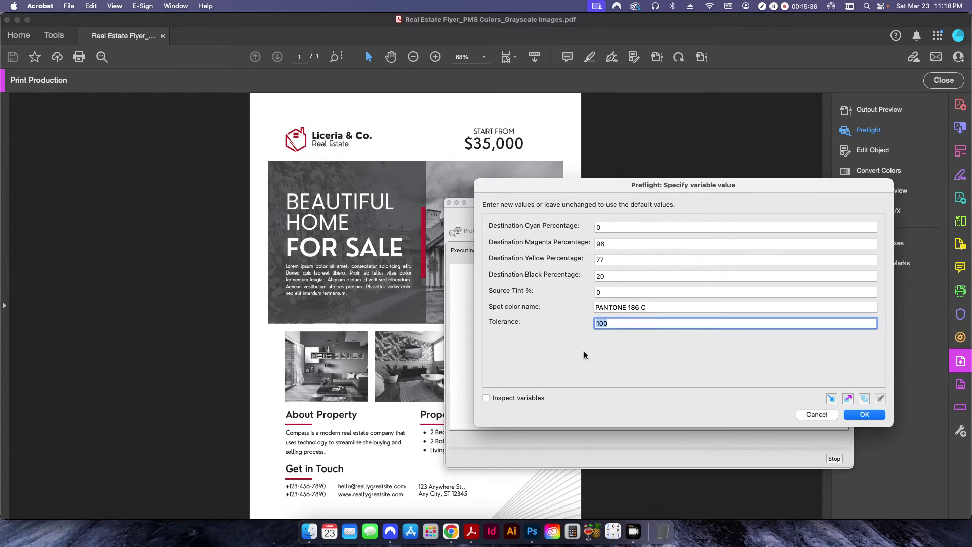
pyautogui.click(861, 415)
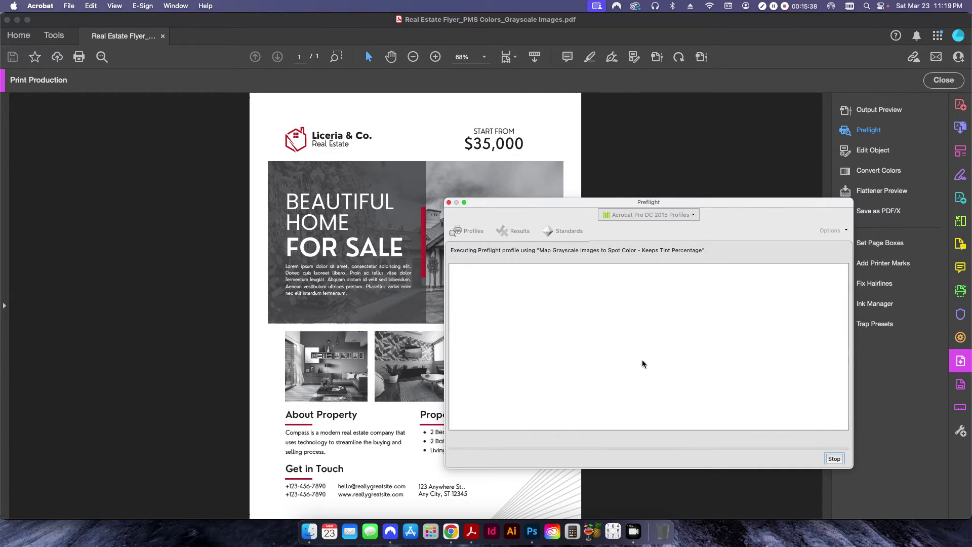
# Save the fixed flyer as Real Estate Flyer_PMS Colors_PANTONE 186 C and close Preflight
pyautogui.press('Right')
pyautogui.press('BackSpace')
pyautogui.press('BackSpace')
pyautogui.press('BackSpace')
pyautogui.press('BackSpace')
pyautogui.press('BackSpace')
pyautogui.press('BackSpace')
pyautogui.press('BackSpace')
pyautogui.press('BackSpace')
pyautogui.press('BackSpace')
pyautogui.press('BackSpace')
pyautogui.press('BackSpace')
pyautogui.press('BackSpace')
pyautogui.press('BackSpace')
pyautogui.press('BackSpace')
pyautogui.press('BackSpace')
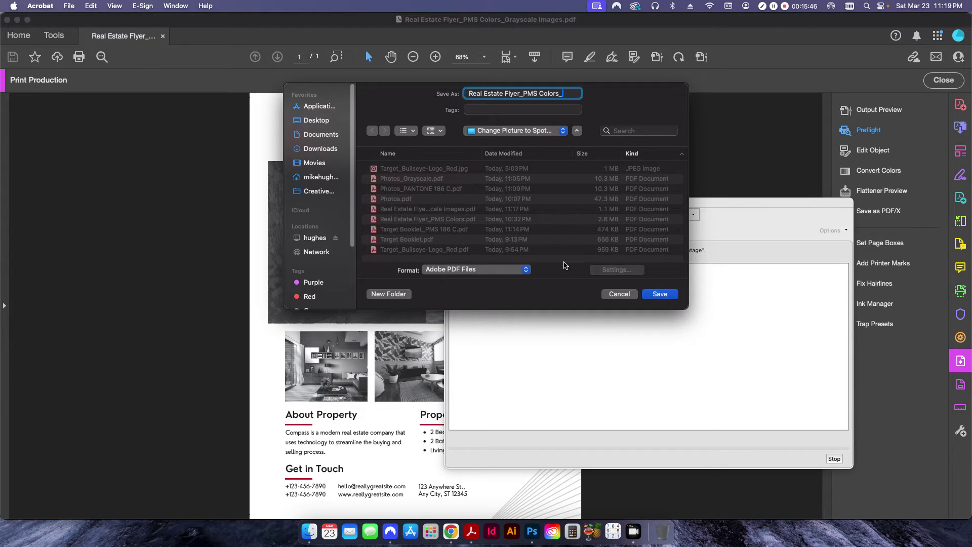
pyautogui.write('PANTONE')
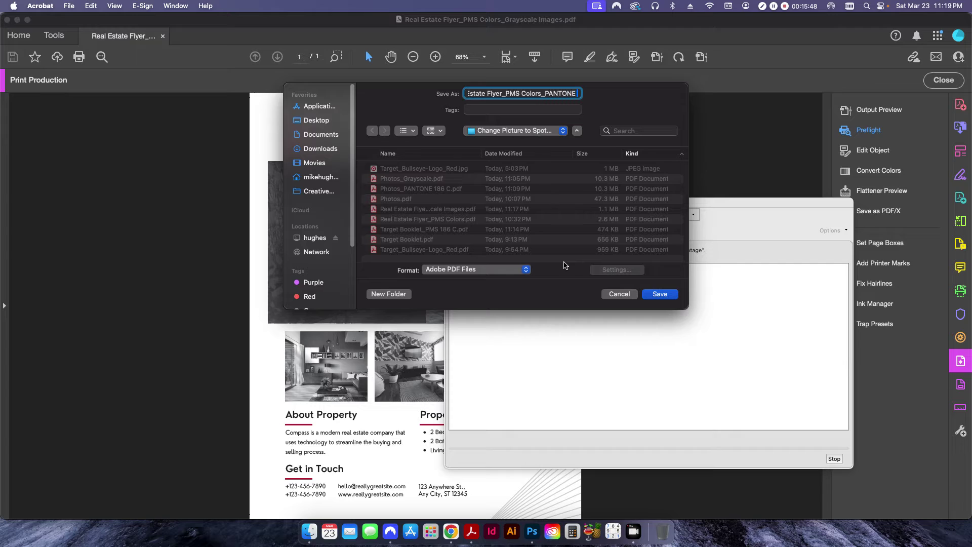
pyautogui.write(' 186 C')
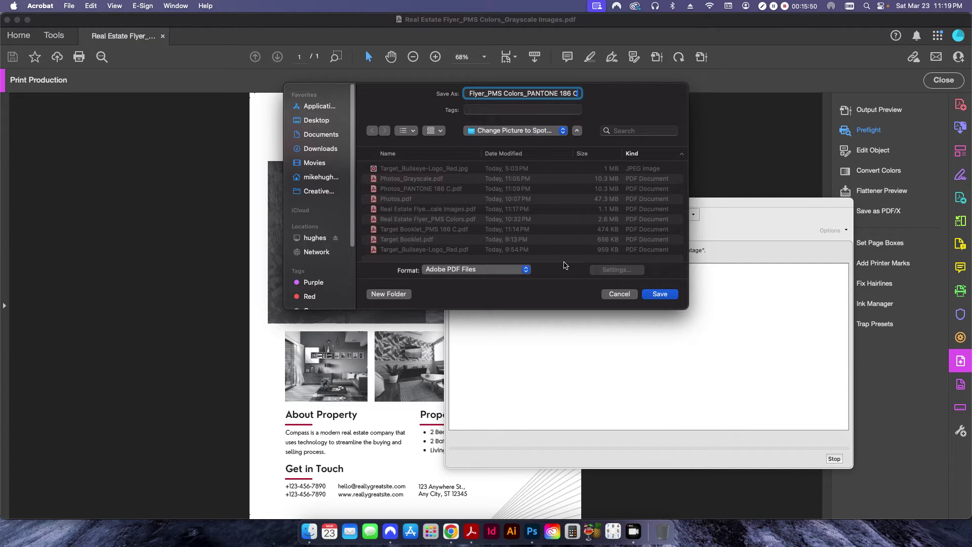
pyautogui.click(653, 296)
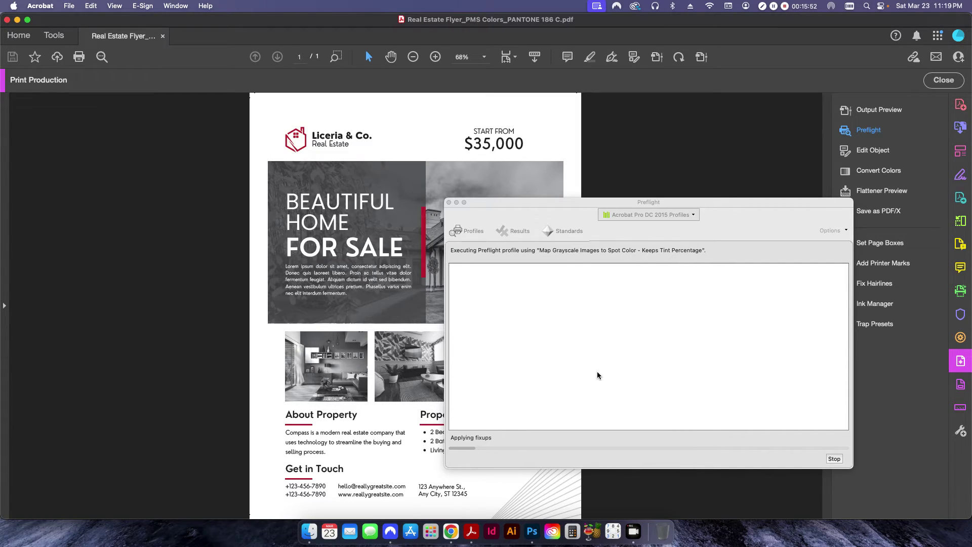
pyautogui.moveTo(521, 208); pyautogui.dragTo(624, 202)
pyautogui.click(552, 201)
# Toggle the PANTONE 186 C plate and the Process Black plate separately in Output Preview to check the mapped photos
pyautogui.click(702, 56)
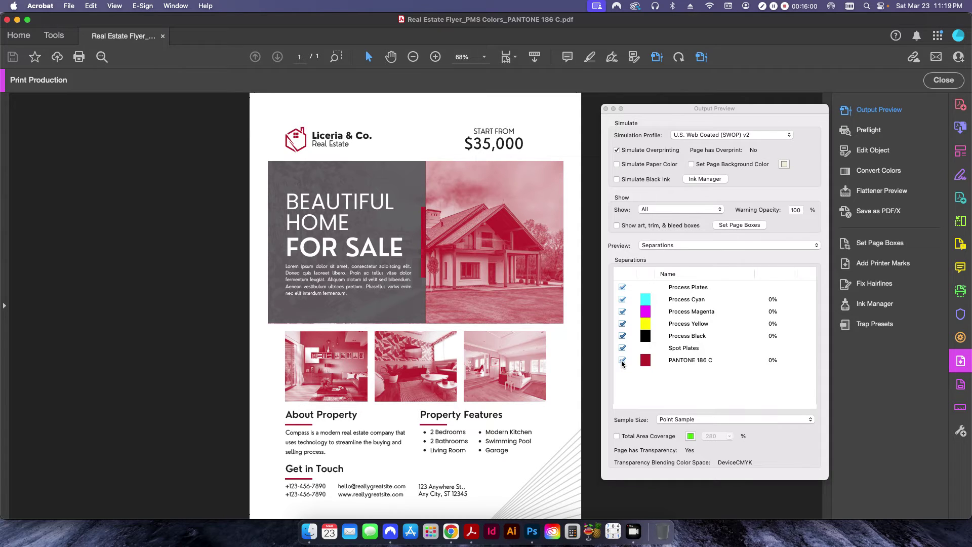
pyautogui.click(622, 363)
pyautogui.click(622, 360)
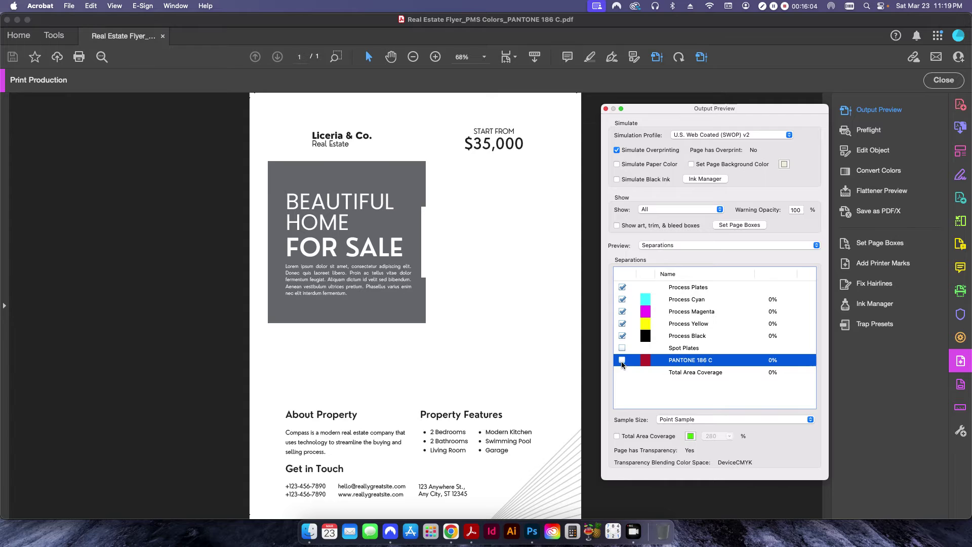
pyautogui.click(622, 360)
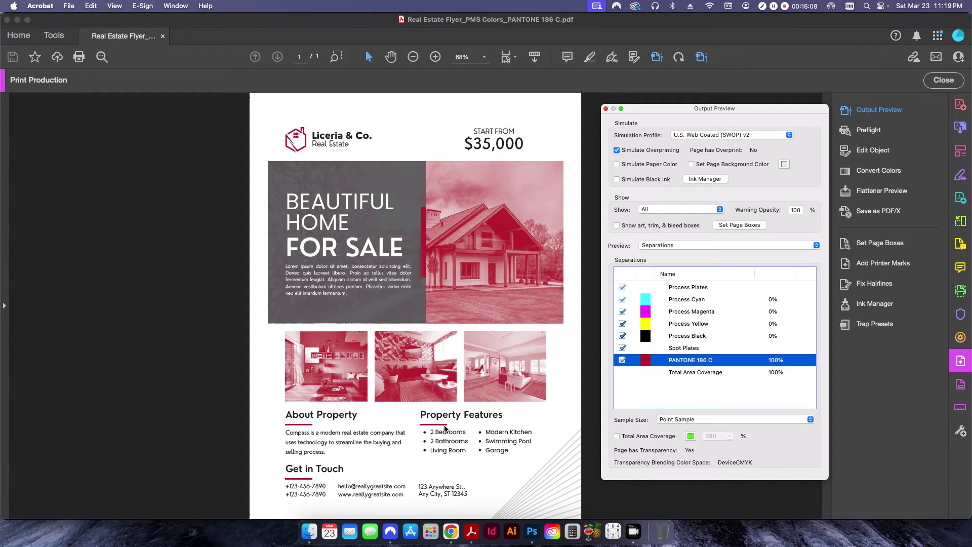
pyautogui.click(622, 336)
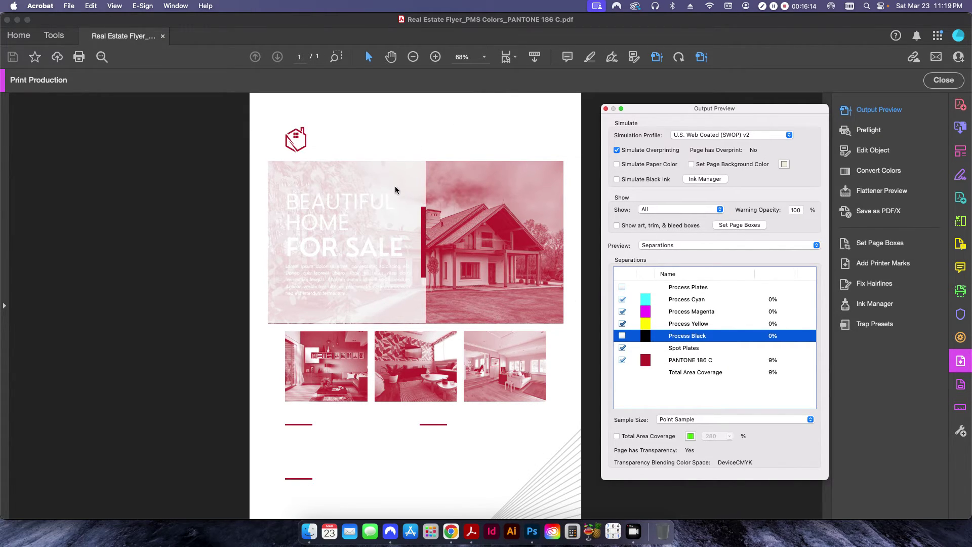
pyautogui.click(622, 337)
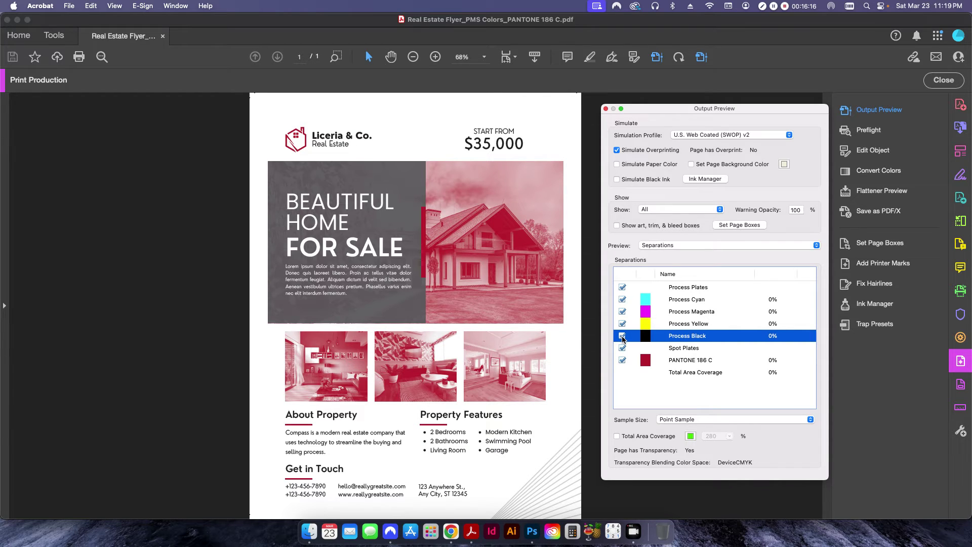
# Hide and restore the Process Black and PANTONE 186 C plates together to check for remaining inks, and close Output Preview
pyautogui.click(623, 337)
pyautogui.click(623, 360)
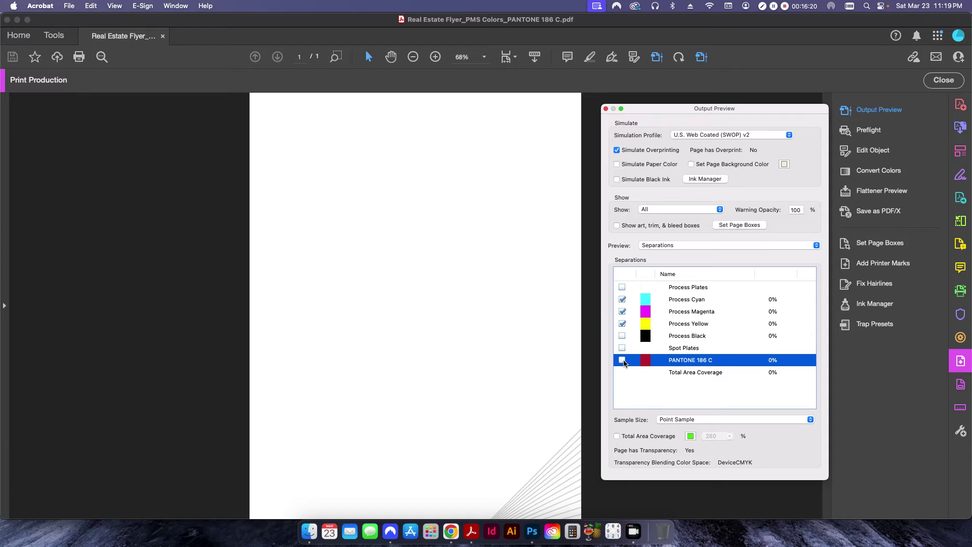
pyautogui.click(623, 360)
pyautogui.click(622, 336)
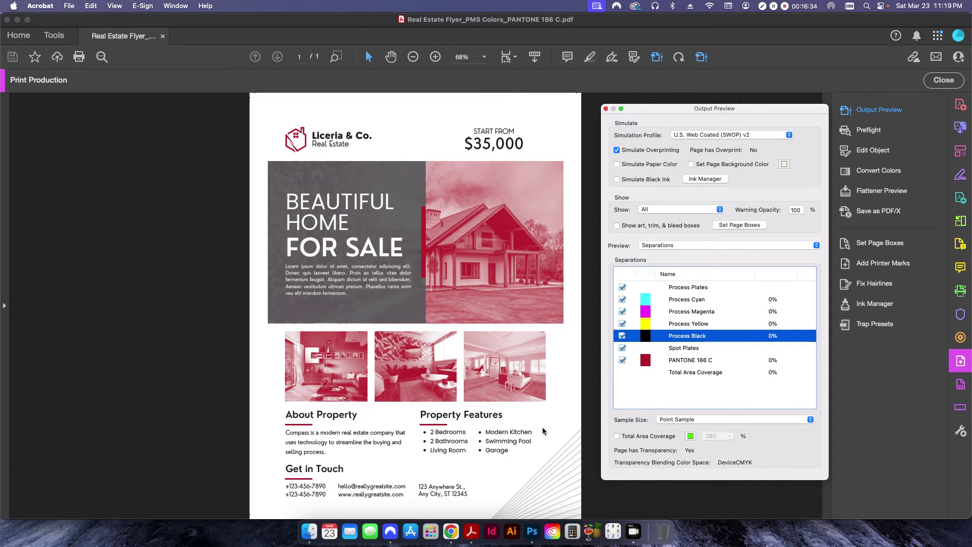
pyautogui.click(622, 336)
pyautogui.click(622, 360)
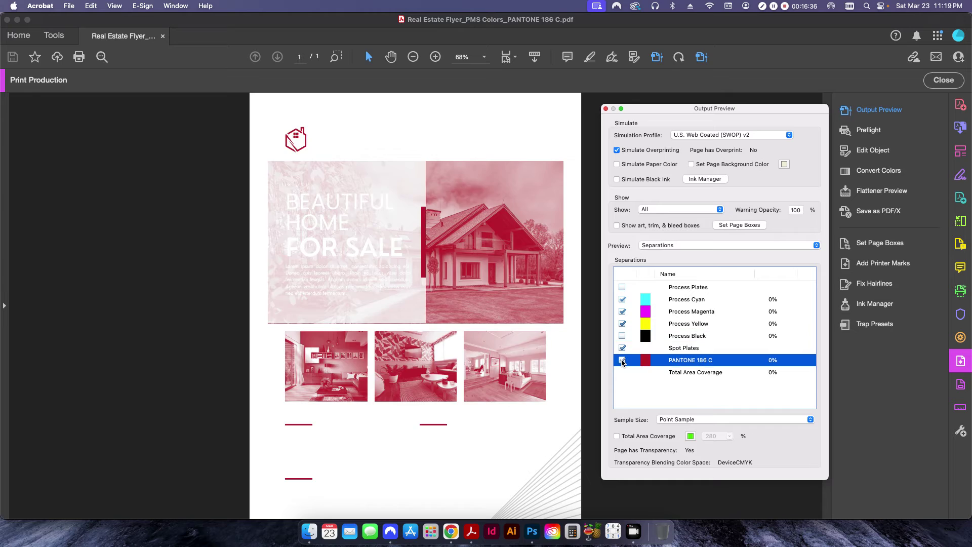
pyautogui.click(622, 336)
pyautogui.click(622, 360)
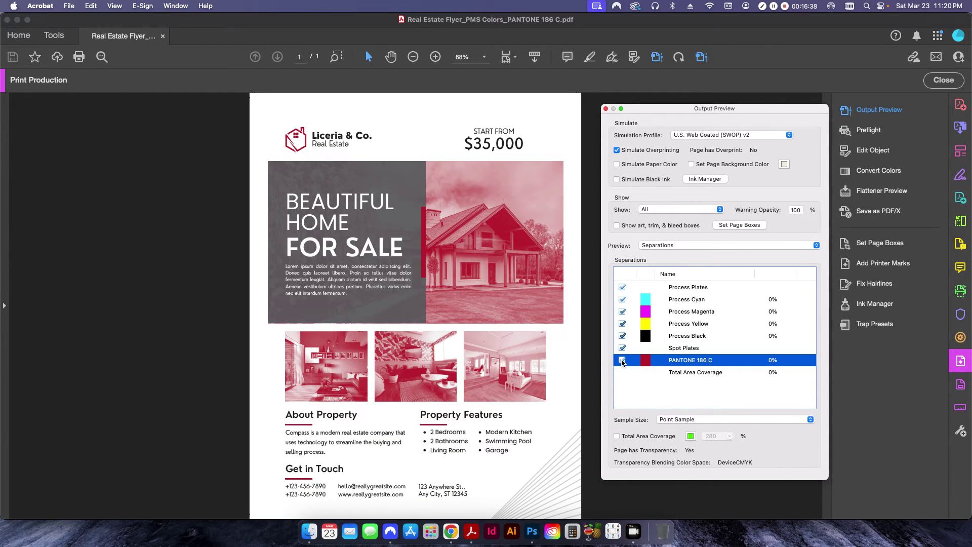
pyautogui.click(607, 109)
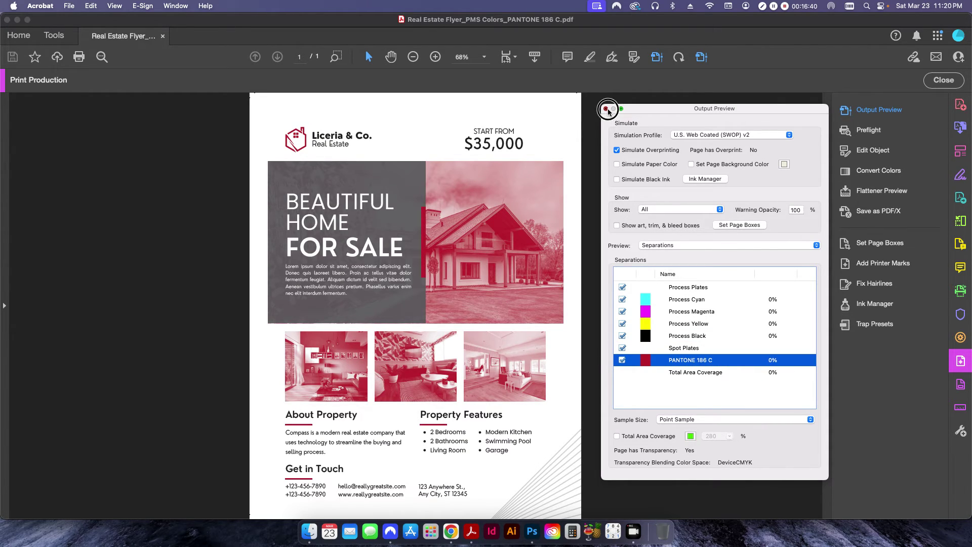